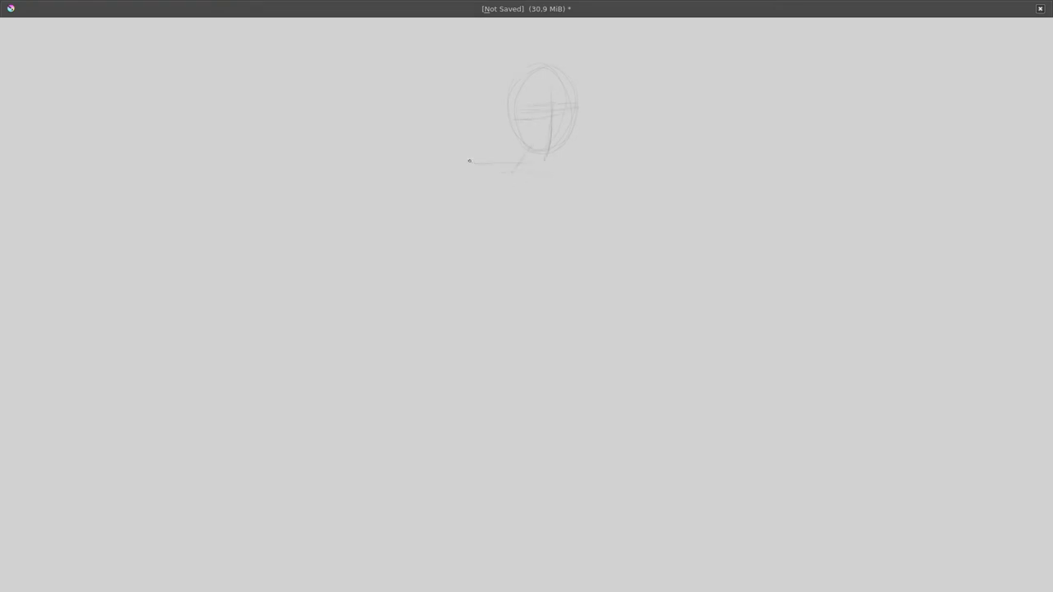
Draw the shoulder line, a shoulder joint circle, and a leg with knee circle and foot
mouse_move(576, 169)
left_mouse_down()
mouse_move(461, 162)
mouse_move(583, 169)
left_mouse_up()
left_click_drag(458, 160, 462, 165)
left_click_drag(411, 291, 410, 289)
mouse_move(408, 329)
left_mouse_down()
mouse_move(414, 430)
mouse_move(408, 416)
left_mouse_up()
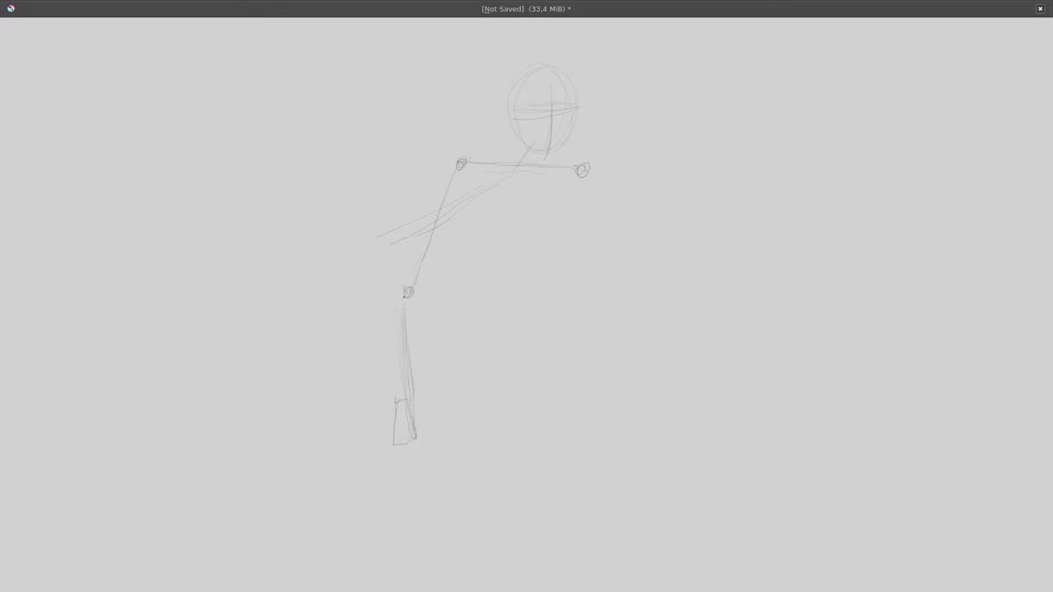
mouse_move(403, 292)
left_mouse_down()
mouse_move(378, 447)
mouse_move(407, 292)
left_mouse_up()
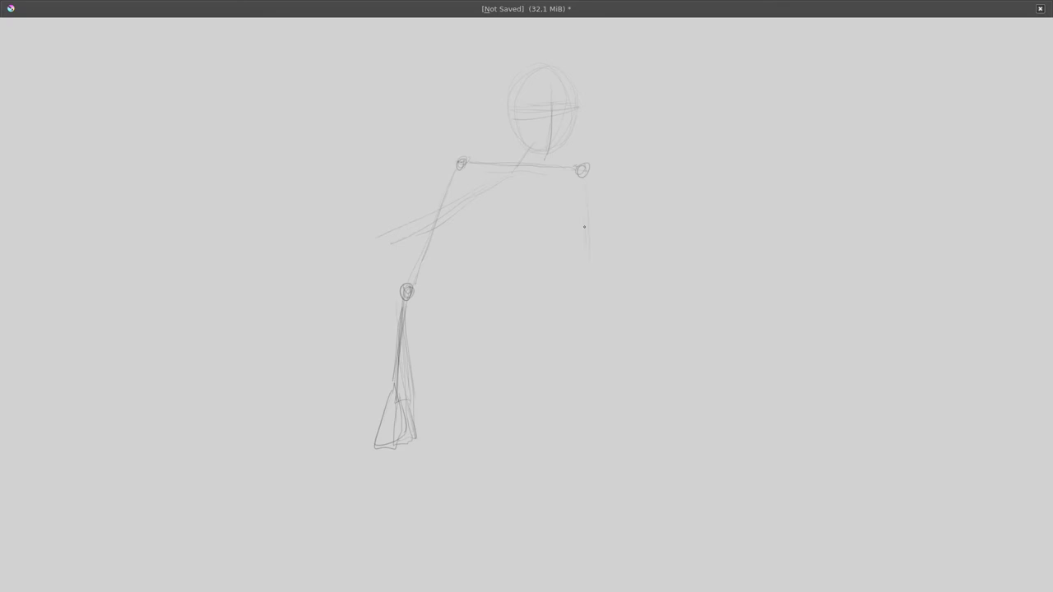
Sketch the right limb with its foot and darken the curving arm line
left_click_drag(587, 344, 581, 444)
left_click_drag(586, 390, 569, 426)
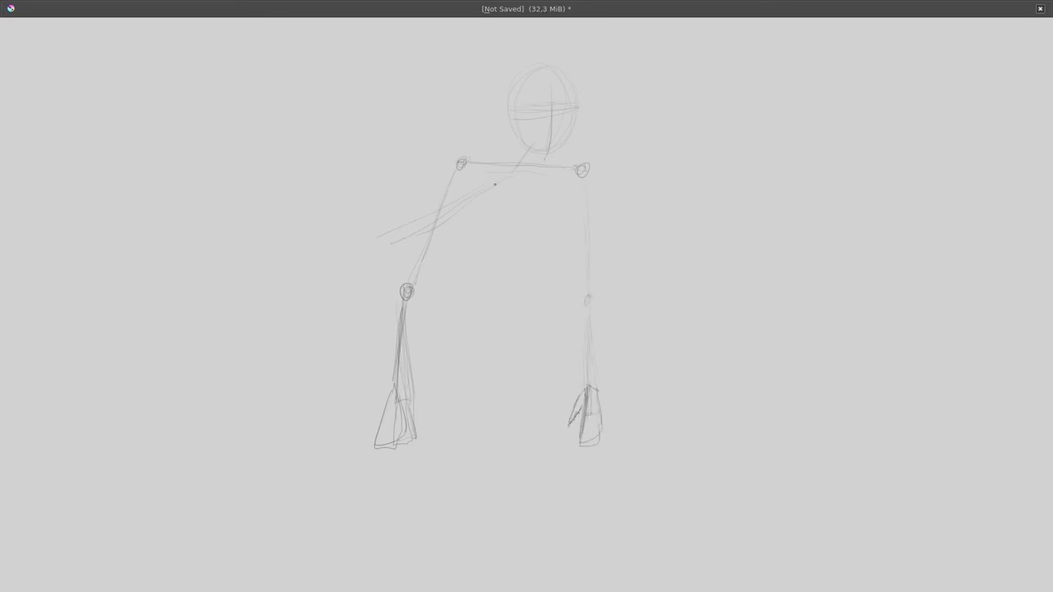
left_click_drag(494, 184, 342, 258)
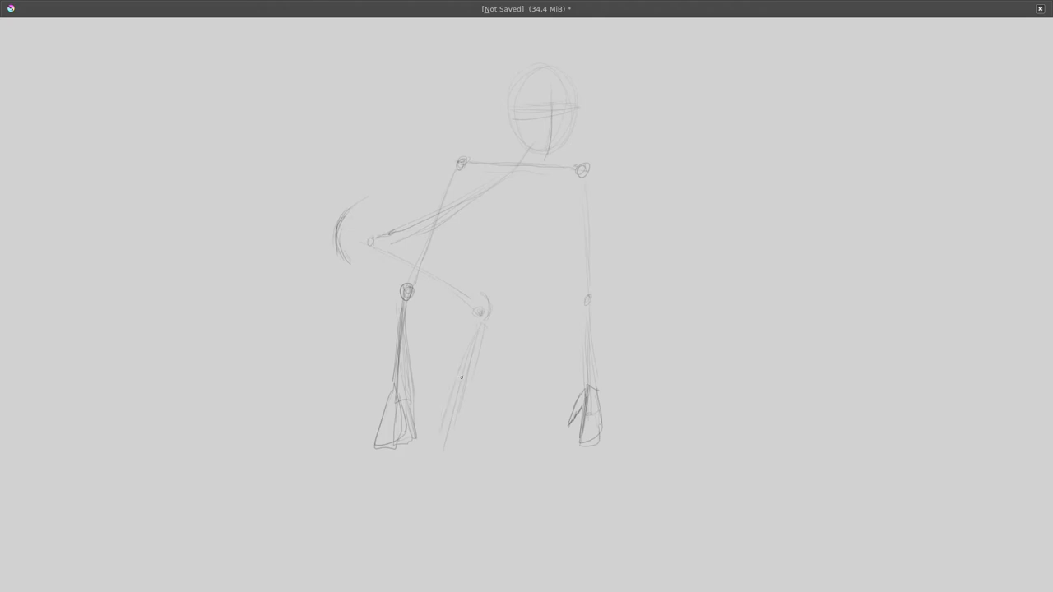
Draw the bent lower leg down to an outlined foot and darken its shin
left_click_drag(461, 378, 411, 495)
mouse_move(466, 346)
left_mouse_down()
mouse_move(428, 454)
mouse_move(433, 520)
left_mouse_up()
left_click_drag(412, 469, 423, 519)
left_click_drag(477, 319, 442, 432)
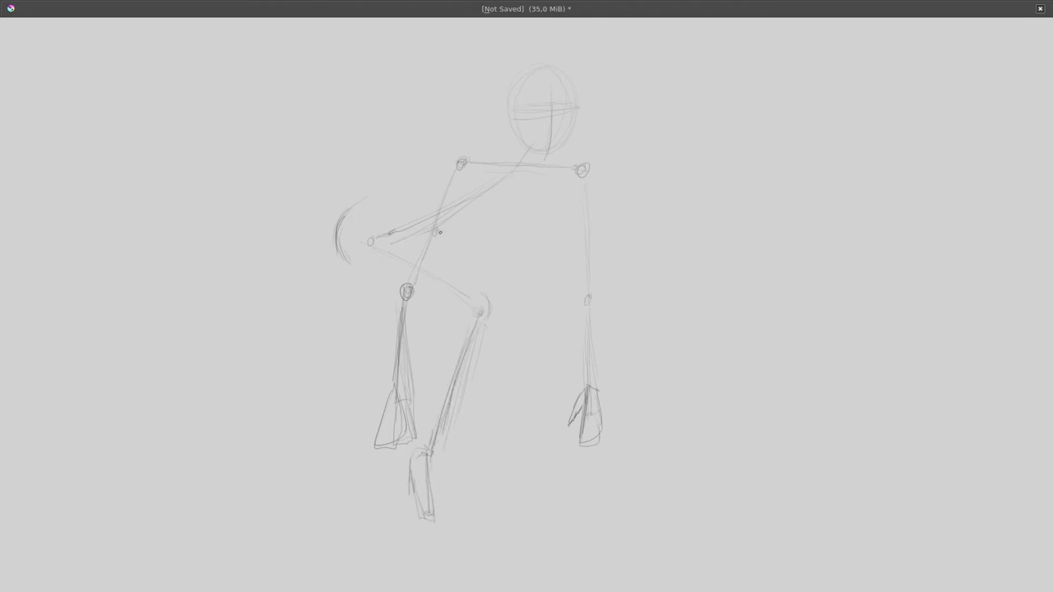
Sketch a small hand at the arm's end and shape the middle leg's foot and heel
left_click_drag(523, 297, 504, 513)
left_click_drag(515, 504, 529, 513)
left_click_drag(510, 467, 507, 499)
left_click_drag(513, 436, 503, 466)
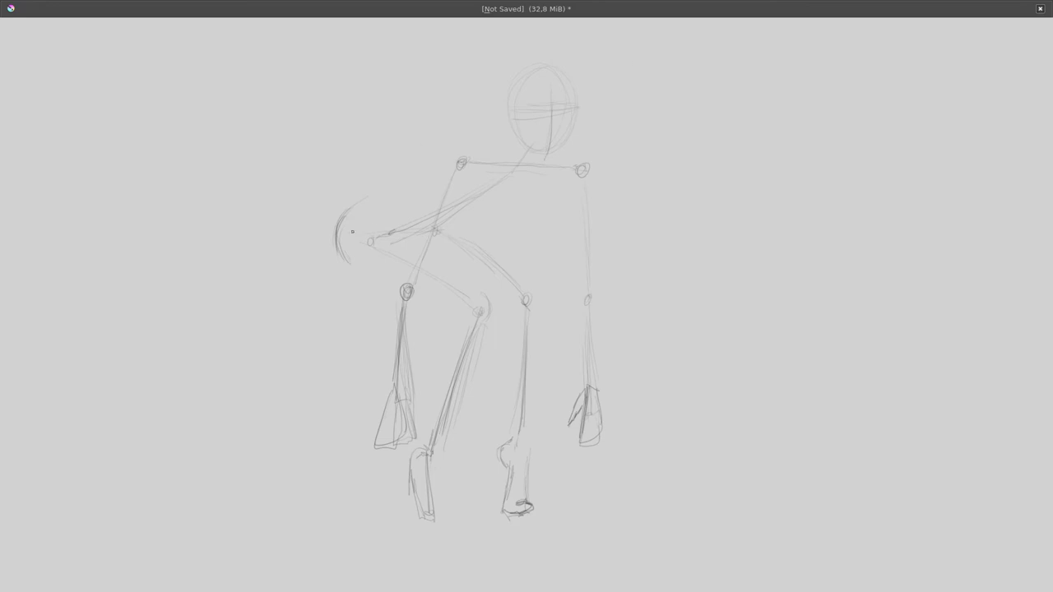
Darken the front upper arm and forearm outlines and edge the thigh
left_click_drag(340, 212, 349, 261)
mouse_move(451, 158)
left_mouse_down()
mouse_move(404, 271)
mouse_move(421, 211)
left_mouse_up()
mouse_move(426, 197)
left_mouse_down()
mouse_move(403, 276)
mouse_move(391, 392)
left_mouse_up()
mouse_move(403, 277)
left_mouse_down()
mouse_move(388, 303)
mouse_move(416, 350)
mouse_move(410, 385)
mouse_move(411, 348)
left_mouse_up()
left_click_drag(445, 232, 424, 266)
mouse_move(449, 199)
left_mouse_down()
mouse_move(419, 276)
mouse_move(444, 231)
left_mouse_up()
Darken the forearm outline and the front limb's edges down past the foot
mouse_move(450, 206)
left_mouse_down()
mouse_move(464, 197)
mouse_move(444, 224)
left_mouse_up()
mouse_move(445, 173)
left_mouse_down()
mouse_move(406, 261)
mouse_move(388, 378)
mouse_move(406, 387)
mouse_move(403, 415)
left_mouse_up()
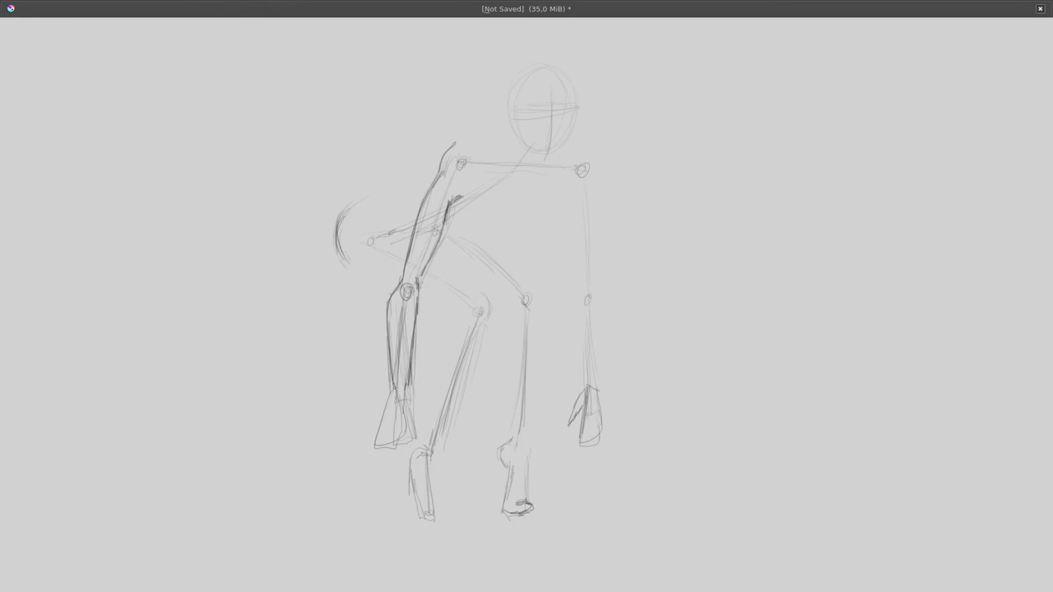
left_click_drag(388, 332, 388, 398)
left_click_drag(408, 339, 395, 472)
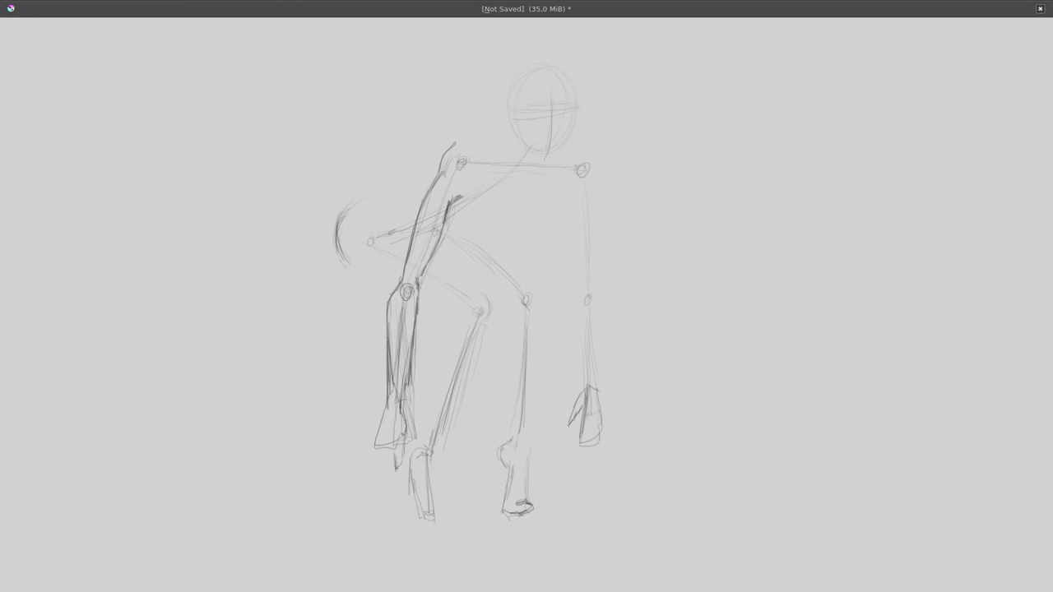
Draw fingers, thumb and hand outline, then toes and the shin up to the knee
left_click_drag(401, 432, 389, 490)
mouse_move(384, 449)
left_mouse_down()
mouse_move(382, 489)
mouse_move(358, 472)
left_mouse_up()
left_click_drag(378, 408, 358, 471)
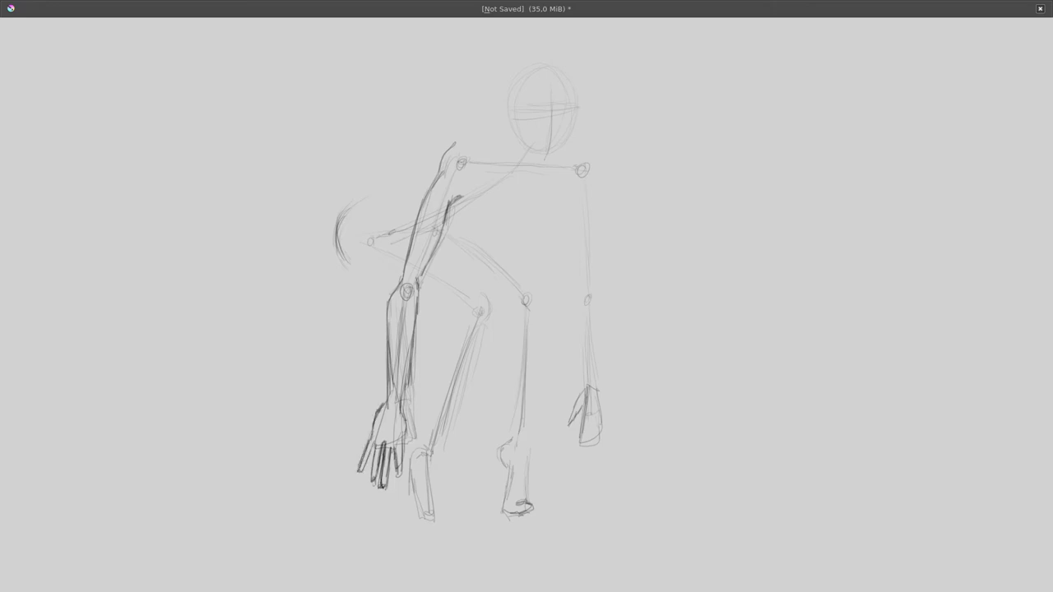
mouse_move(408, 416)
left_mouse_down()
mouse_move(395, 472)
mouse_move(410, 513)
mouse_move(448, 518)
mouse_move(437, 506)
left_mouse_up()
left_click_drag(433, 436, 438, 510)
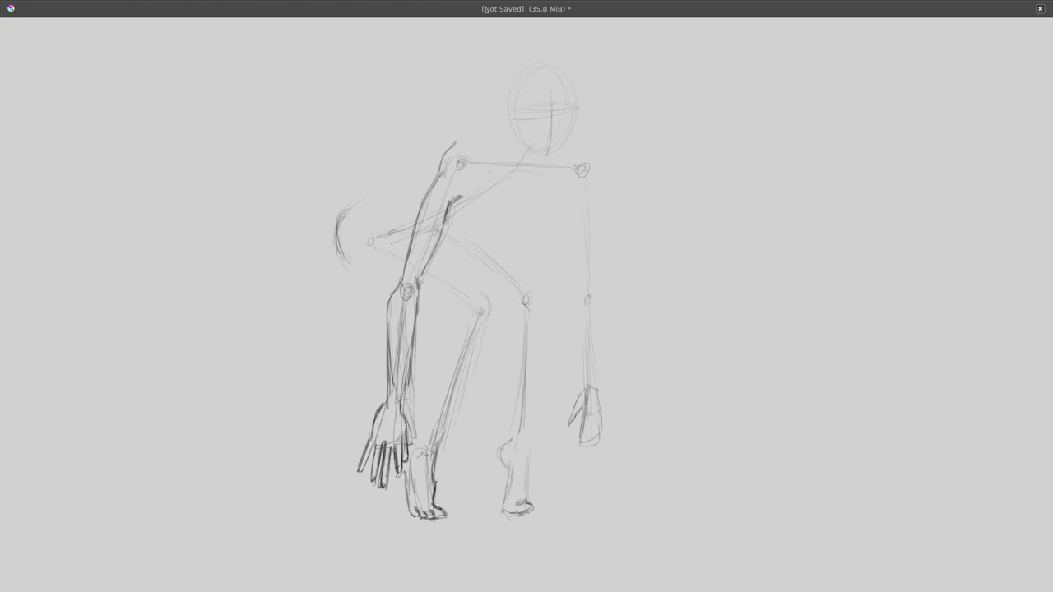
left_click_drag(406, 449, 441, 362)
Outline and darken the bent leg's thigh, knee and shin, starting a long curve behind
mouse_move(456, 324)
left_mouse_down()
mouse_move(416, 441)
mouse_move(454, 332)
mouse_move(427, 410)
left_mouse_up()
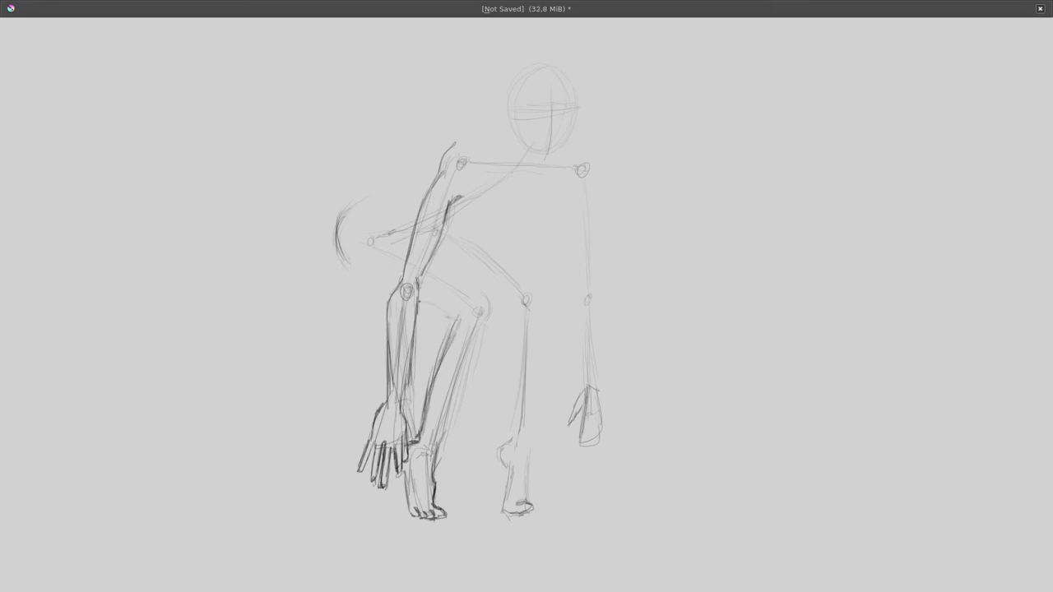
left_click_drag(420, 301, 457, 321)
left_click_drag(341, 213, 390, 291)
left_click_drag(339, 259, 365, 281)
left_click_drag(489, 303, 459, 393)
left_click_drag(480, 336, 431, 467)
left_click_drag(487, 319, 450, 424)
left_click_drag(452, 323, 431, 393)
left_click_drag(432, 367, 421, 423)
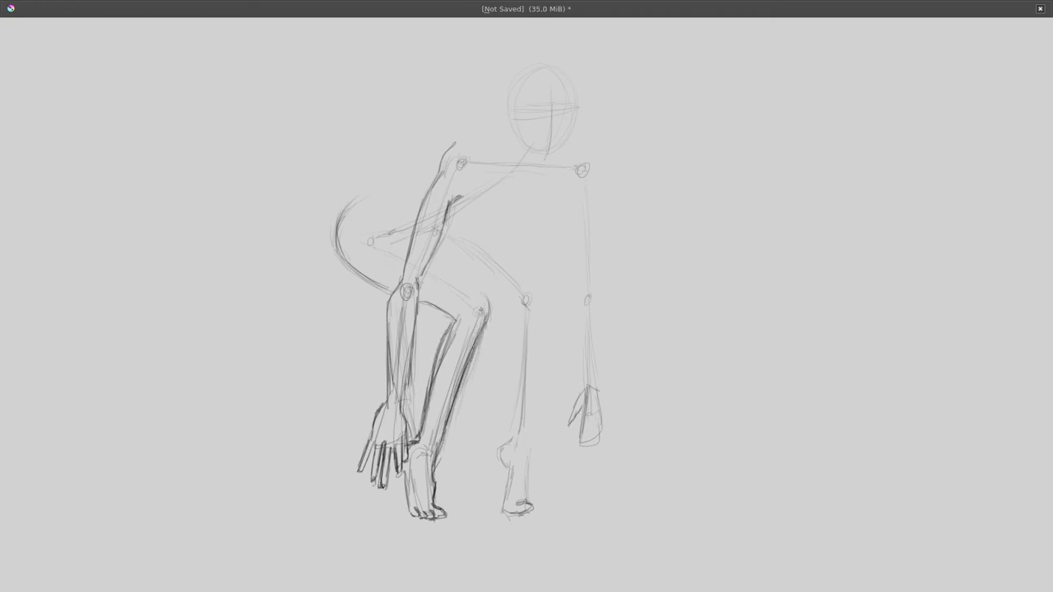
mouse_move(488, 294)
left_mouse_down()
mouse_move(486, 313)
mouse_move(447, 265)
mouse_move(467, 283)
mouse_move(421, 273)
left_mouse_up()
mouse_move(380, 236)
left_mouse_down()
mouse_move(483, 298)
mouse_move(477, 319)
left_mouse_up()
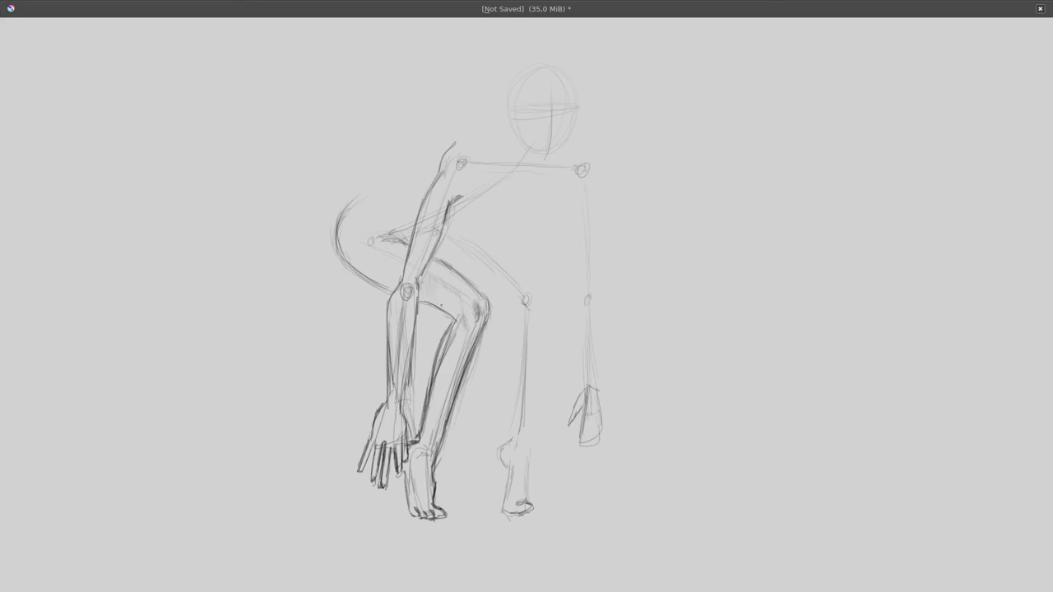
Hatch shading over the upper arm and forearm
left_click_drag(409, 237, 391, 299)
left_click_drag(418, 251, 406, 281)
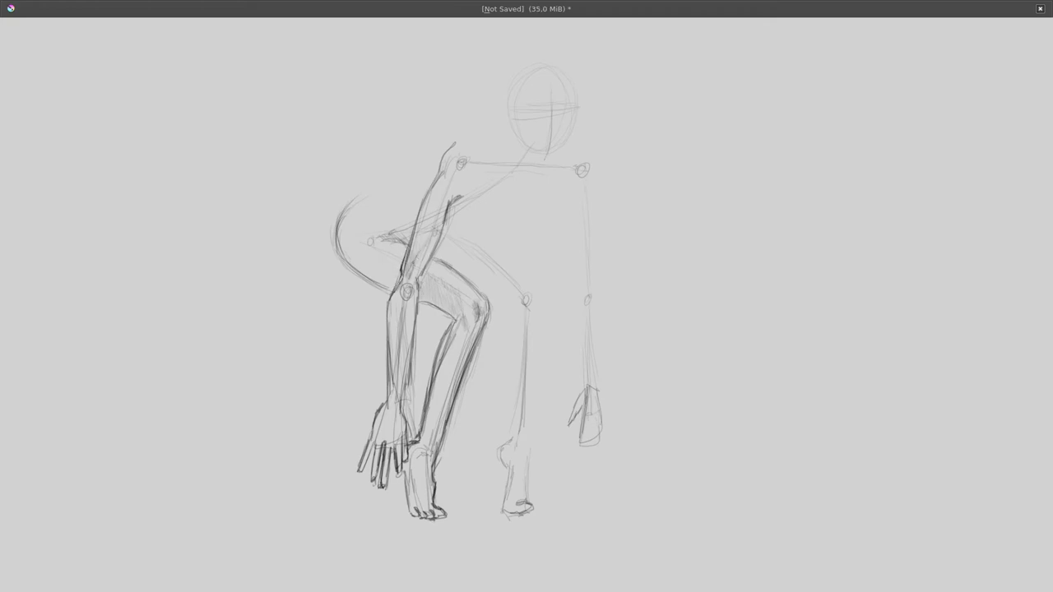
left_click_drag(424, 208, 412, 258)
mouse_move(440, 182)
left_mouse_down()
mouse_move(424, 237)
mouse_move(420, 225)
left_mouse_up()
left_click_drag(423, 214, 417, 231)
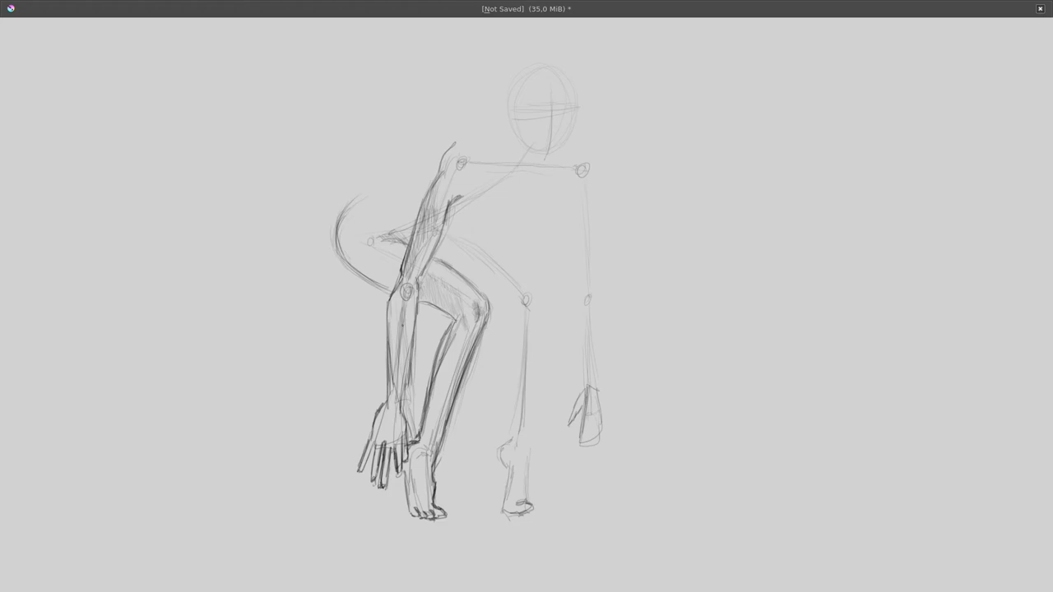
mouse_move(401, 302)
left_mouse_down()
mouse_move(392, 403)
mouse_move(401, 289)
mouse_move(391, 395)
left_mouse_up()
left_click_drag(390, 327, 423, 206)
Draw and darken the curved back outline over the hip, extending it toward the head
mouse_move(354, 197)
left_mouse_down()
mouse_move(393, 181)
mouse_move(434, 133)
mouse_move(343, 255)
mouse_move(375, 193)
left_mouse_up()
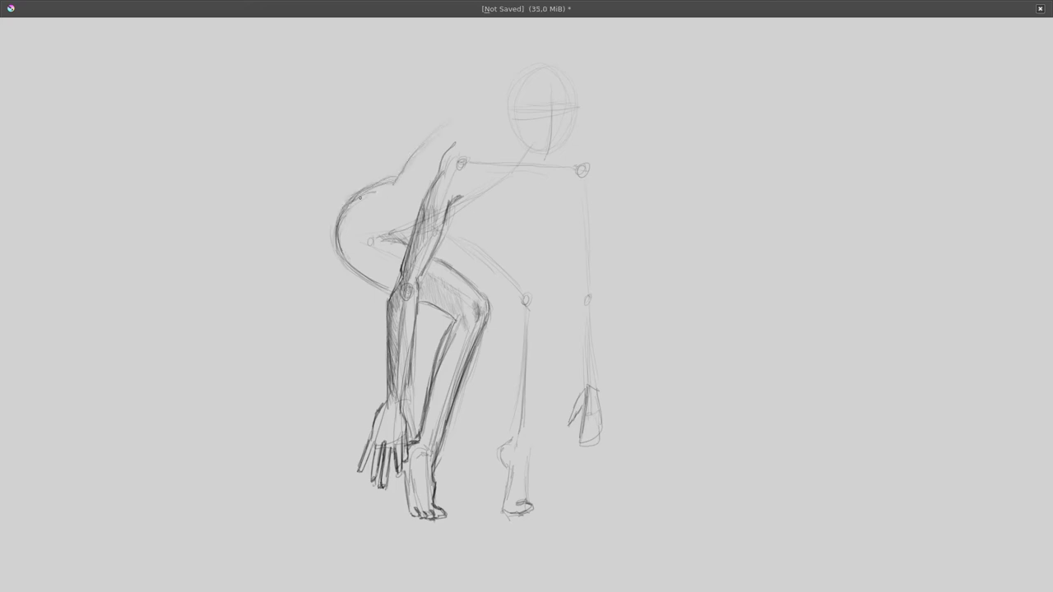
mouse_move(337, 233)
left_mouse_down()
mouse_move(391, 183)
mouse_move(342, 272)
mouse_move(393, 181)
left_mouse_up()
mouse_move(395, 179)
left_mouse_down()
mouse_move(421, 135)
mouse_move(465, 128)
mouse_move(438, 138)
left_mouse_up()
Mirror the canvas with M to check proportions, flip back, and sketch hair arcs on the head
key("m")
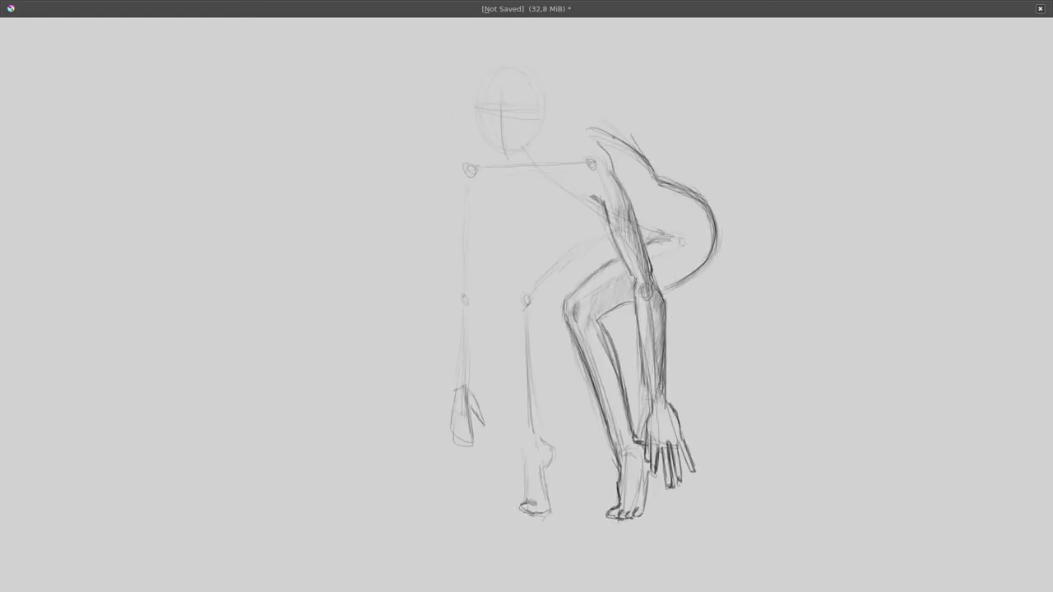
key("m")
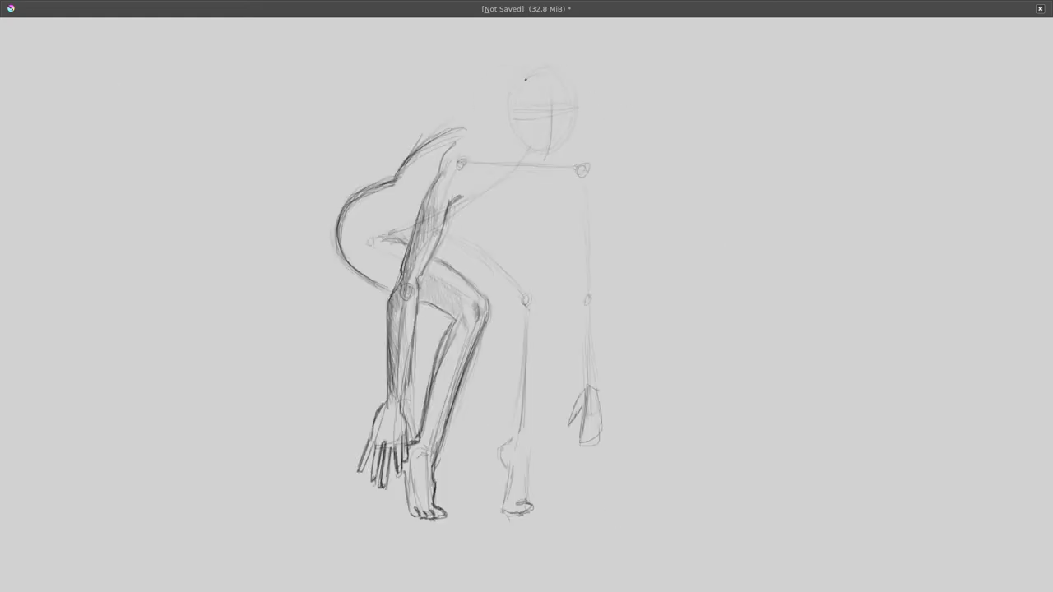
mouse_move(516, 85)
left_mouse_down()
mouse_move(556, 75)
mouse_move(569, 84)
mouse_move(545, 64)
mouse_move(570, 158)
mouse_move(524, 145)
mouse_move(509, 99)
mouse_move(562, 168)
left_mouse_up()
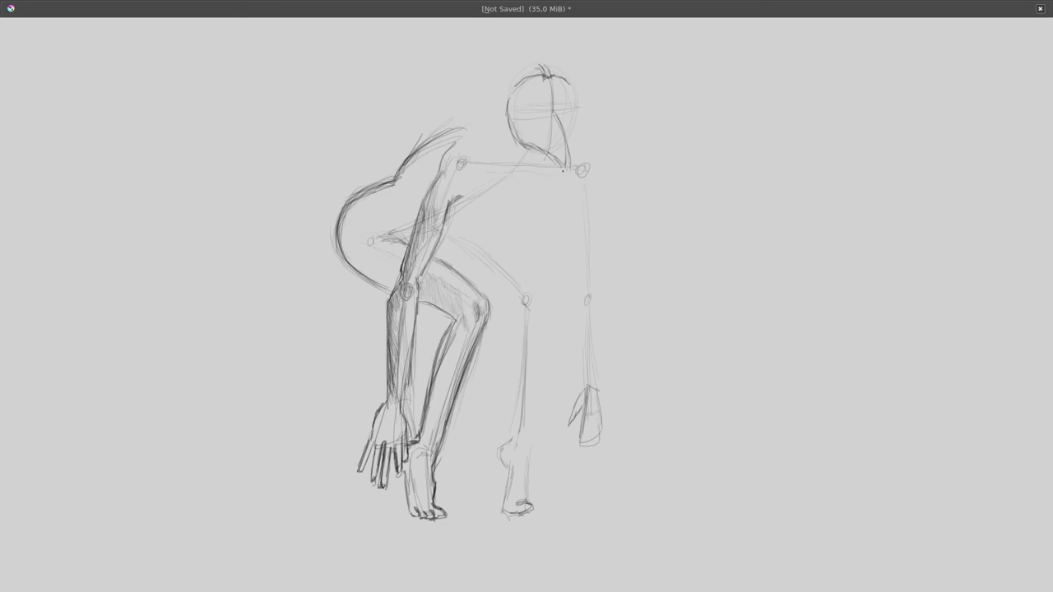
Draw the mask's jaw, round eyes, head contour, centre line and lower beak
left_click_drag(554, 115, 567, 171)
left_click_drag(527, 142, 565, 164)
mouse_move(536, 110)
left_mouse_down()
mouse_move(531, 122)
mouse_move(569, 113)
left_mouse_up()
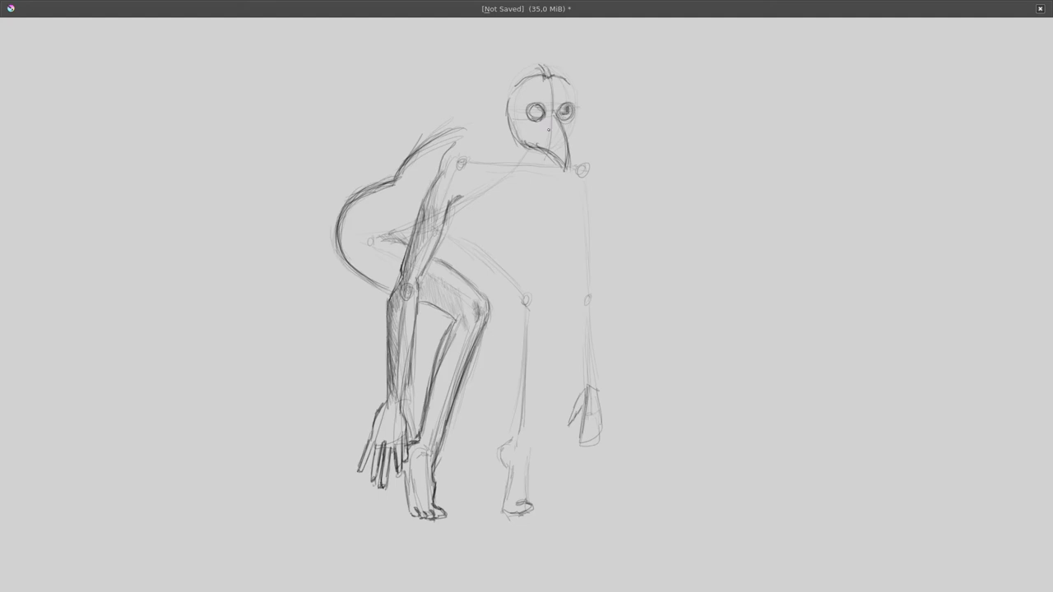
left_click_drag(531, 112, 541, 118)
mouse_move(568, 81)
left_mouse_down()
mouse_move(579, 120)
mouse_move(568, 160)
left_mouse_up()
left_click_drag(576, 102, 566, 164)
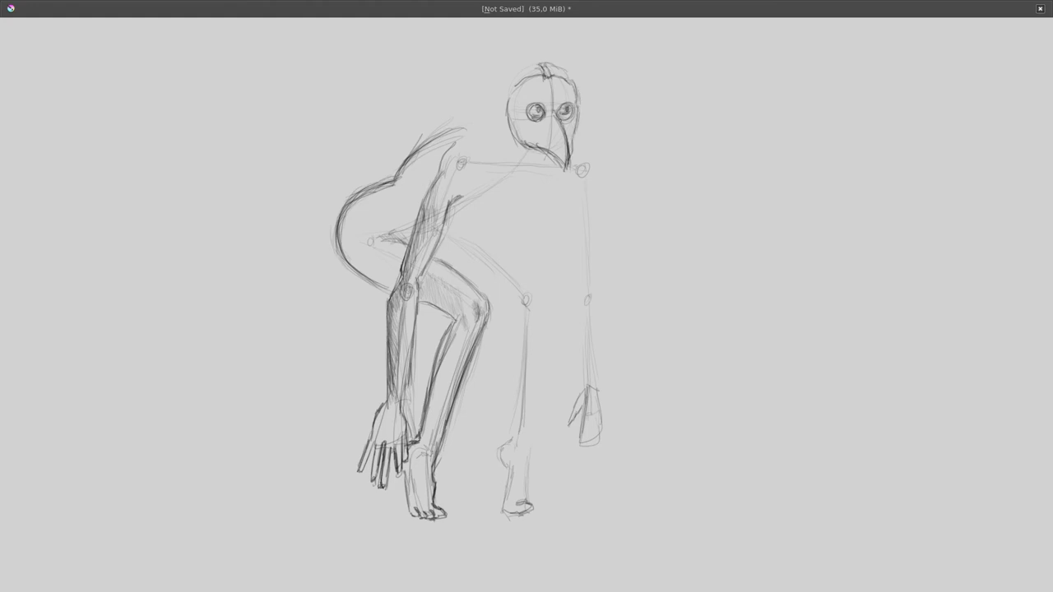
left_click_drag(551, 78, 553, 113)
mouse_move(566, 134)
left_mouse_down()
mouse_move(566, 171)
mouse_move(548, 122)
mouse_move(517, 132)
mouse_move(515, 98)
left_mouse_up()
Shade the mask's left cheek and beak, mark beside the right eye, and outline the hood
mouse_move(548, 150)
left_mouse_down()
mouse_move(517, 120)
mouse_move(533, 95)
mouse_move(514, 110)
mouse_move(515, 92)
mouse_move(536, 124)
mouse_move(526, 119)
left_mouse_up()
left_click_drag(530, 120, 518, 136)
left_click_drag(571, 107, 568, 121)
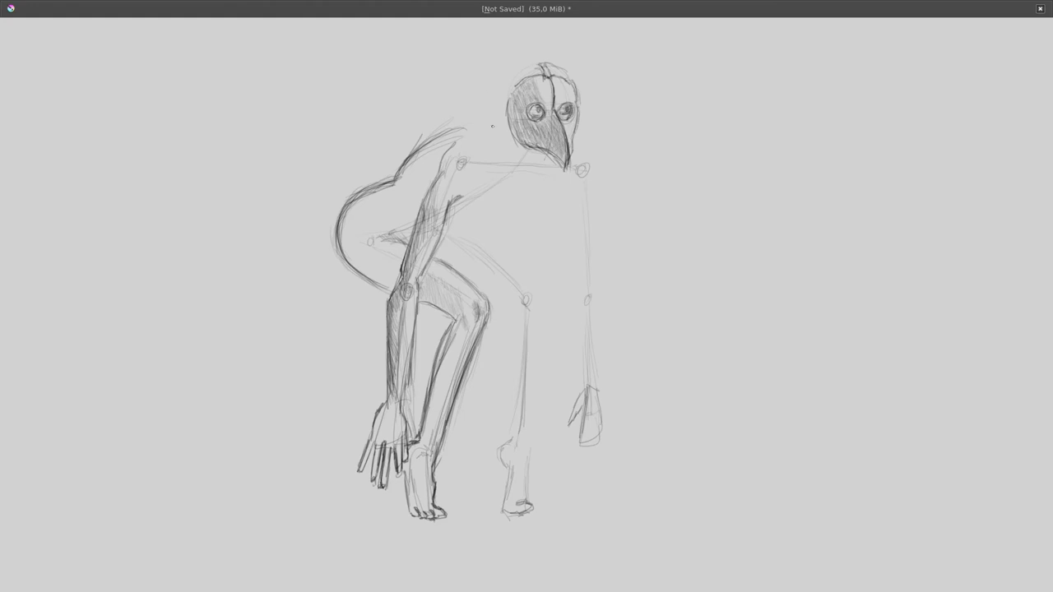
left_click_drag(503, 78, 499, 100)
mouse_move(529, 67)
left_mouse_down()
mouse_move(477, 128)
mouse_move(422, 143)
mouse_move(398, 168)
left_mouse_up()
Sketch the back, shoulder, neck and upper chest strokes
mouse_move(477, 132)
left_mouse_down()
mouse_move(460, 135)
mouse_move(436, 170)
left_mouse_up()
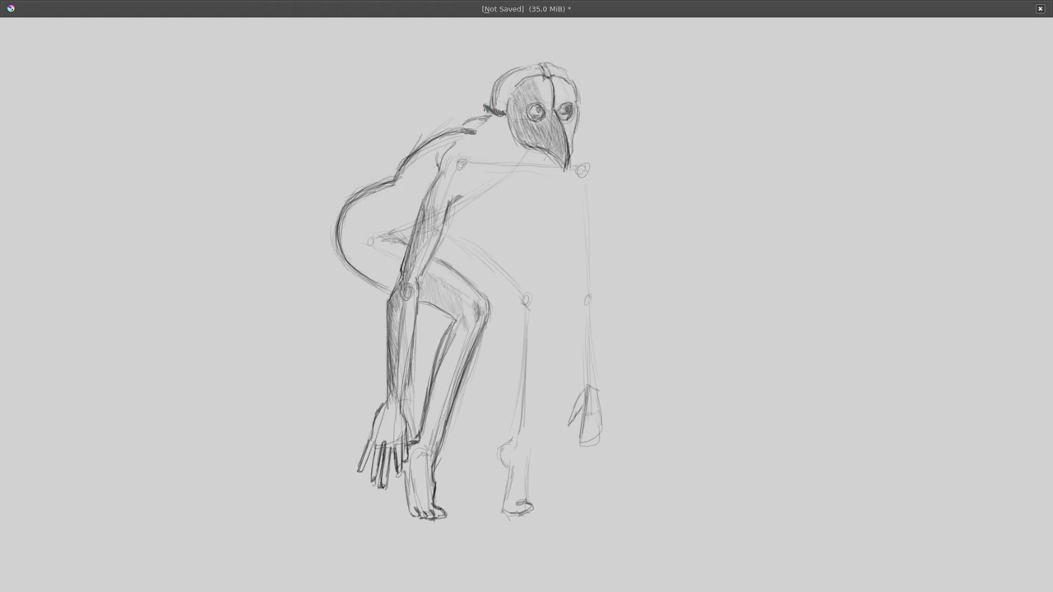
mouse_move(485, 124)
left_mouse_down()
mouse_move(477, 153)
mouse_move(464, 158)
left_mouse_up()
left_click_drag(474, 158, 490, 215)
left_click_drag(503, 208, 510, 194)
left_click_drag(512, 144, 506, 192)
left_click_drag(509, 204, 490, 218)
mouse_move(482, 168)
left_mouse_down()
mouse_move(471, 202)
mouse_move(471, 173)
left_mouse_up()
Add chest strokes under the beak and darken the chest curve
mouse_move(541, 155)
left_mouse_down()
mouse_move(530, 169)
mouse_move(546, 205)
mouse_move(568, 207)
mouse_move(563, 190)
mouse_move(558, 215)
left_mouse_up()
left_click_drag(556, 196, 545, 214)
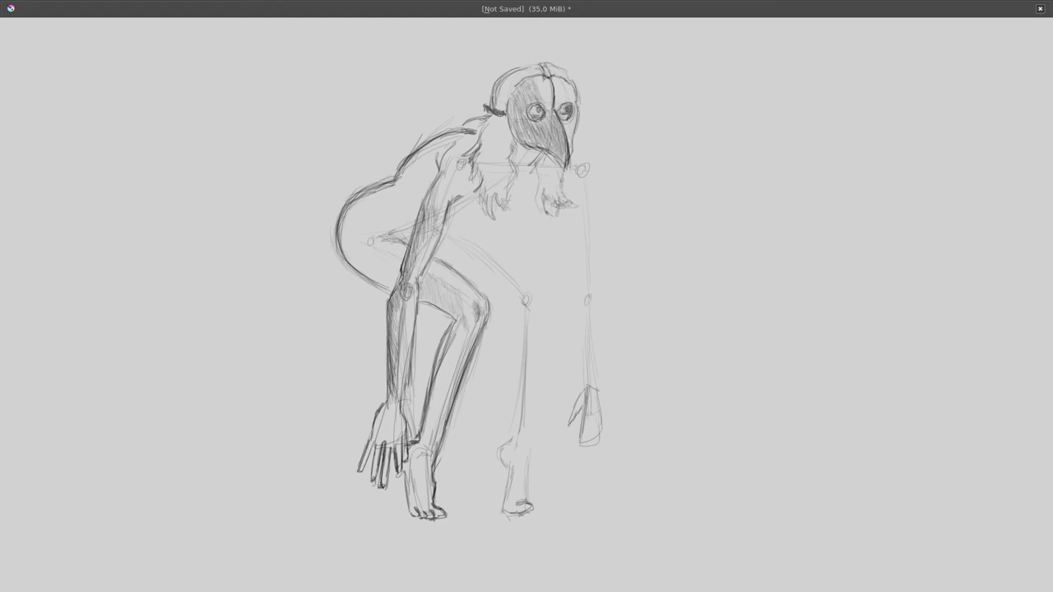
left_click_drag(543, 176, 533, 211)
left_click_drag(537, 163, 535, 177)
left_click_drag(507, 222, 527, 224)
mouse_move(453, 236)
left_mouse_down()
mouse_move(470, 224)
mouse_move(520, 225)
left_mouse_up()
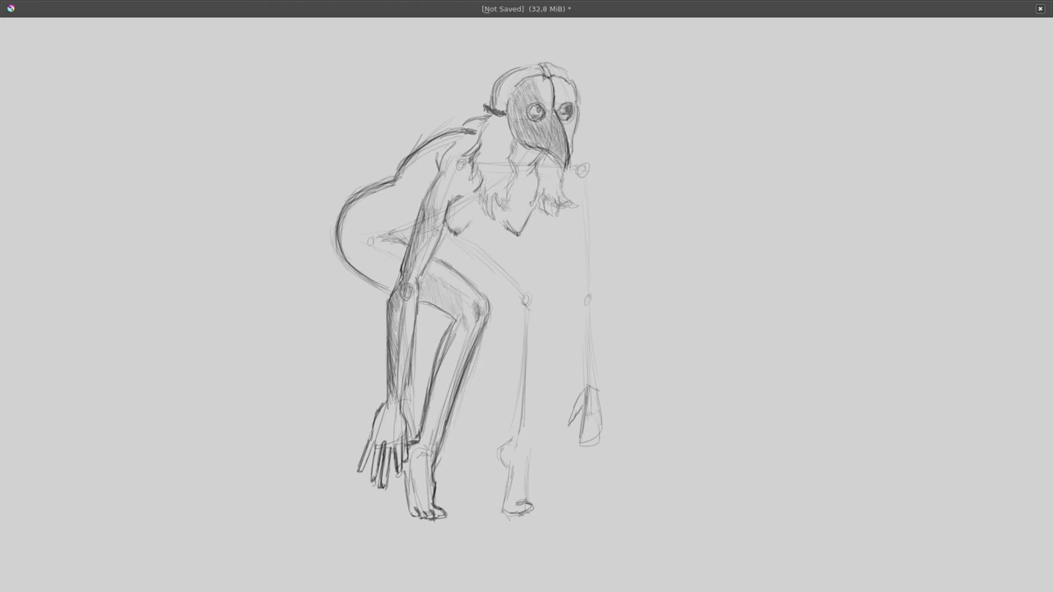
mouse_move(465, 234)
left_mouse_down()
mouse_move(503, 230)
mouse_move(452, 235)
mouse_move(501, 224)
left_mouse_up()
Darken the forearm line and define the fingers and back of the hand near the foot
mouse_move(416, 323)
left_mouse_down()
mouse_move(403, 414)
mouse_move(391, 408)
mouse_move(360, 474)
left_mouse_up()
left_click_drag(390, 401, 374, 469)
mouse_move(390, 409)
left_mouse_down()
mouse_move(378, 447)
mouse_move(389, 426)
left_mouse_up()
mouse_move(390, 418)
left_mouse_down()
mouse_move(382, 442)
mouse_move(393, 458)
mouse_move(372, 457)
left_mouse_up()
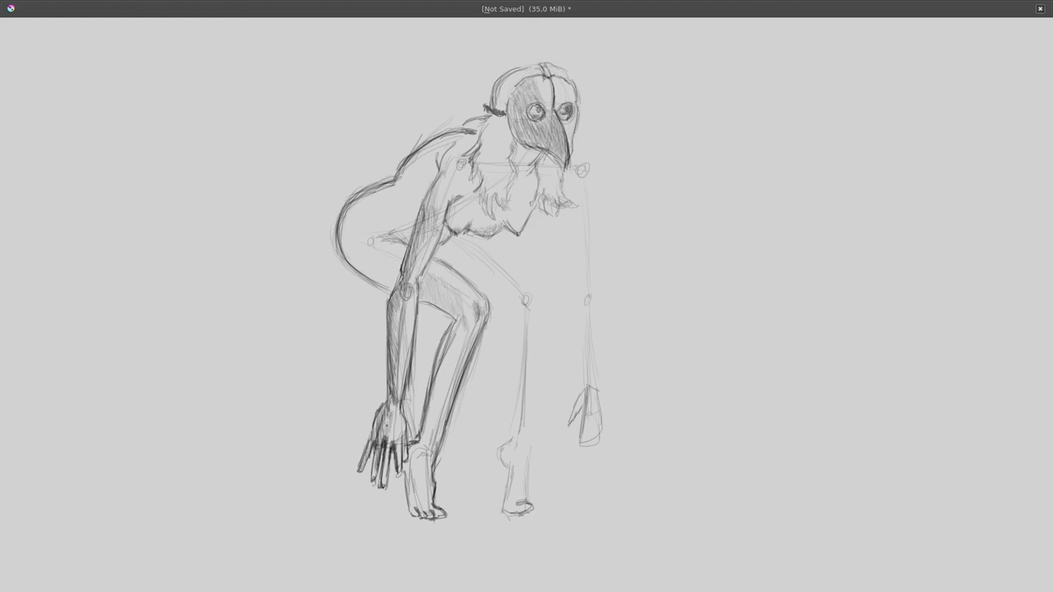
left_click_drag(391, 392, 386, 439)
Outline and darken the back leg's thigh, knee and both shin edges
mouse_move(475, 238)
left_mouse_down()
mouse_move(540, 306)
mouse_move(533, 436)
left_mouse_up()
left_click_drag(544, 327, 530, 446)
mouse_move(546, 296)
left_mouse_down()
mouse_move(542, 344)
mouse_move(490, 241)
mouse_move(530, 290)
left_mouse_up()
left_click_drag(489, 245, 531, 293)
left_click_drag(537, 286, 544, 309)
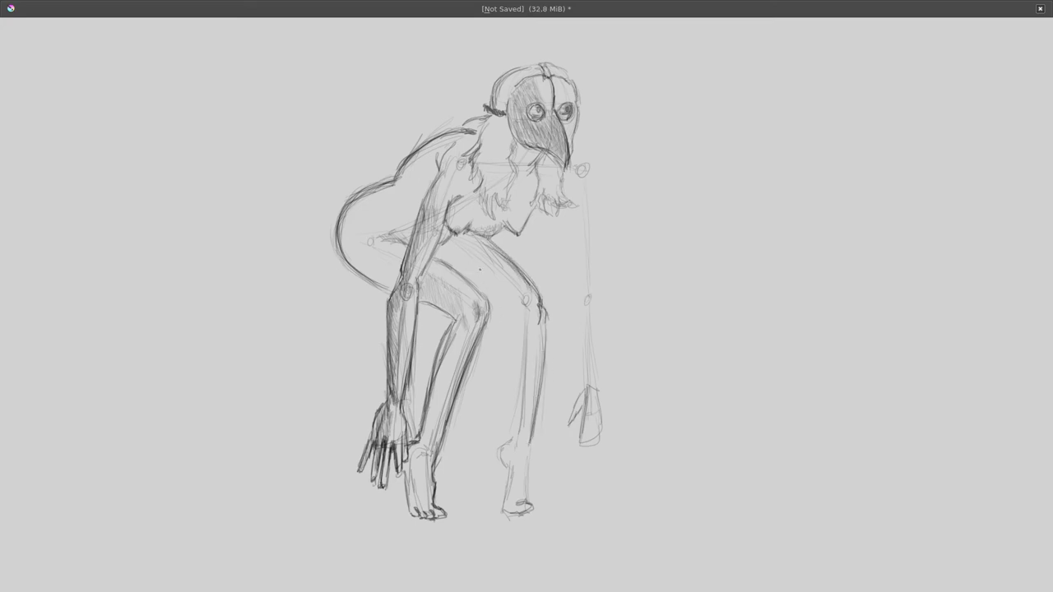
left_click_drag(516, 324, 512, 435)
left_click_drag(515, 359, 510, 317)
left_click_drag(492, 305, 502, 302)
Hatch diagonal shading across the thigh and hip
mouse_move(470, 260)
left_mouse_down()
mouse_move(512, 317)
mouse_move(472, 283)
left_mouse_up()
left_click_drag(434, 246, 514, 309)
left_click_drag(471, 242, 476, 274)
left_click_drag(482, 252, 489, 281)
left_click_drag(450, 235, 469, 270)
left_click_drag(439, 232, 451, 262)
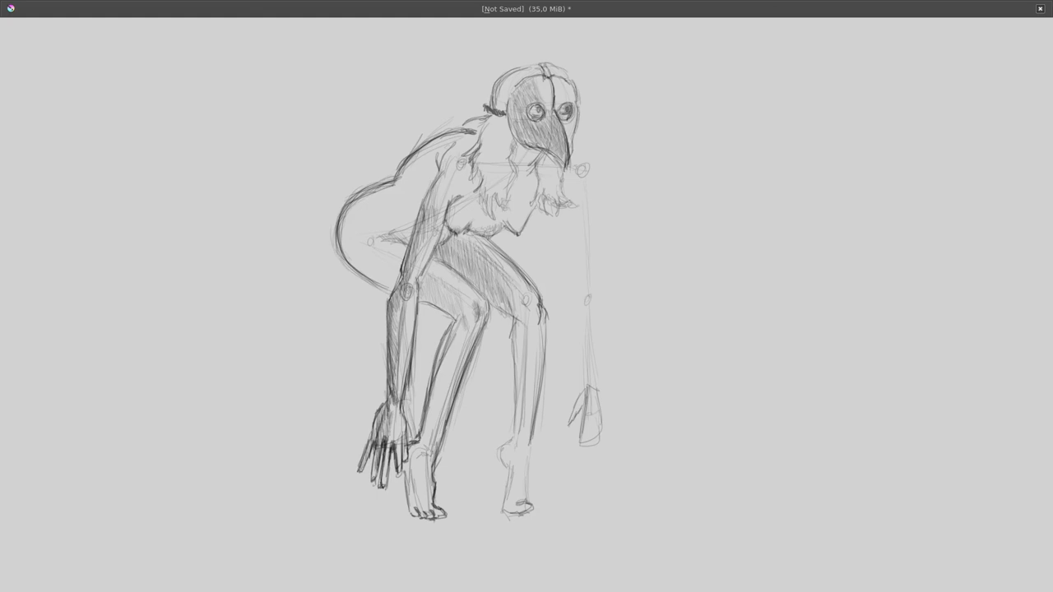
Hatch the rounded hip bulge and darken its upper part
left_click_drag(354, 218, 368, 274)
left_click_drag(372, 270, 400, 286)
mouse_move(392, 244)
left_mouse_down()
mouse_move(405, 261)
mouse_move(380, 279)
left_mouse_up()
left_click_drag(352, 206, 388, 265)
mouse_move(370, 196)
left_mouse_down()
mouse_move(393, 243)
mouse_move(402, 225)
left_mouse_up()
left_click_drag(400, 197, 410, 237)
Deepen the hip-bulge hatching and shade the hair under and beside the mask
left_click_drag(342, 239, 359, 263)
left_click_drag(363, 261, 375, 273)
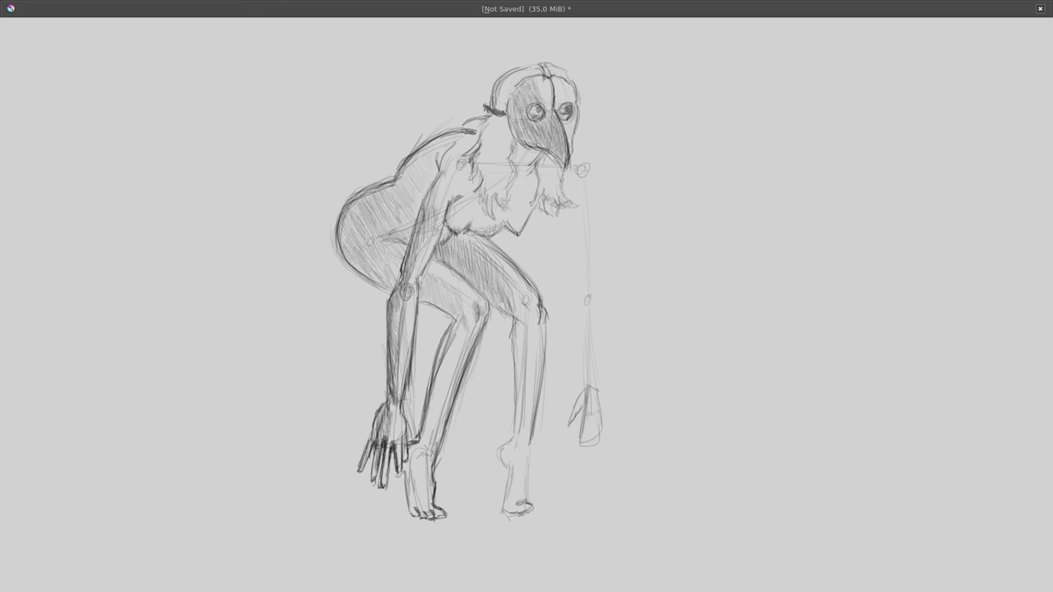
left_click_drag(508, 130, 515, 156)
left_click_drag(493, 114, 513, 140)
mouse_move(500, 137)
left_mouse_down()
mouse_move(510, 153)
mouse_move(492, 170)
left_mouse_up()
left_click_drag(498, 119, 490, 181)
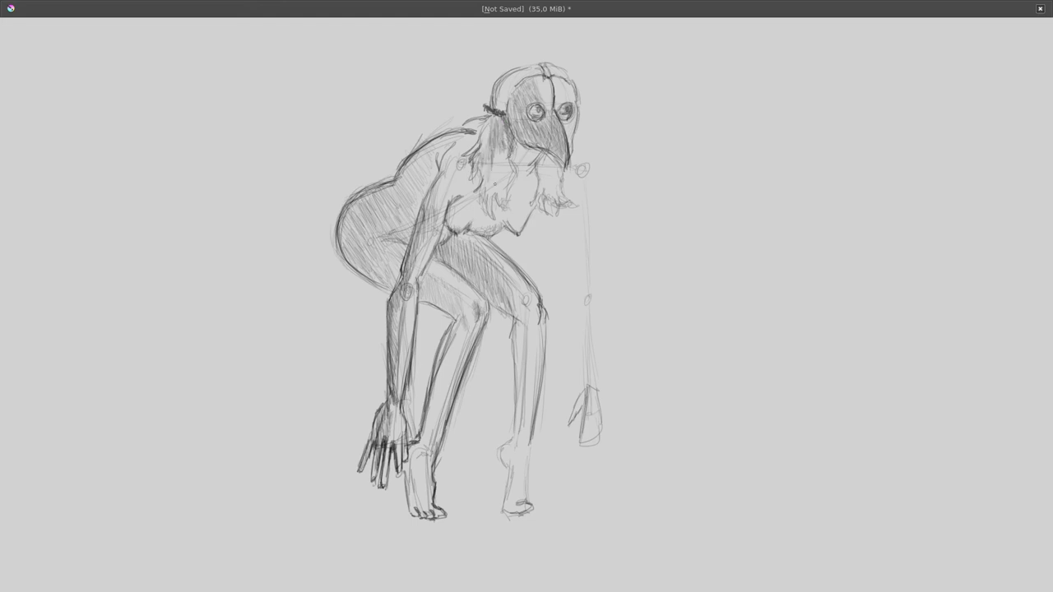
Shade the back thigh and lower leg, darkening the leg line
mouse_move(517, 275)
left_mouse_down()
mouse_move(504, 316)
mouse_move(485, 296)
mouse_move(527, 408)
left_mouse_up()
left_click_drag(523, 322, 517, 457)
left_click_drag(521, 390, 518, 439)
mouse_move(518, 430)
left_mouse_down()
mouse_move(502, 465)
mouse_move(507, 503)
left_mouse_up()
Detail the back ankle edges and toes, and hatch the near foot and ankle
left_click_drag(512, 486, 508, 510)
left_click_drag(535, 436, 528, 482)
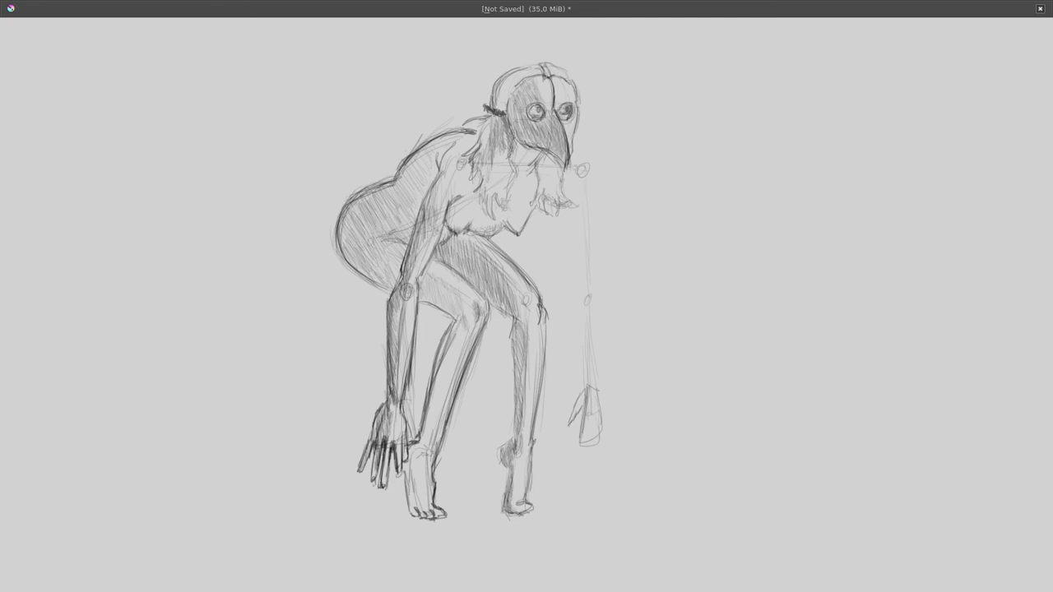
left_click_drag(508, 517, 525, 505)
left_click_drag(516, 462, 513, 492)
mouse_move(420, 454)
left_mouse_down()
mouse_move(424, 513)
mouse_move(408, 483)
mouse_move(456, 330)
mouse_move(416, 449)
left_mouse_up()
Darken the near shin's front edge, the buttock edge and the hip crease
left_click_drag(439, 365, 431, 410)
mouse_move(444, 346)
left_mouse_down()
mouse_move(438, 373)
mouse_move(454, 311)
mouse_move(424, 295)
mouse_move(431, 288)
mouse_move(458, 329)
mouse_move(428, 292)
mouse_move(350, 250)
left_mouse_up()
left_click_drag(355, 267, 343, 227)
left_click_drag(393, 288, 370, 268)
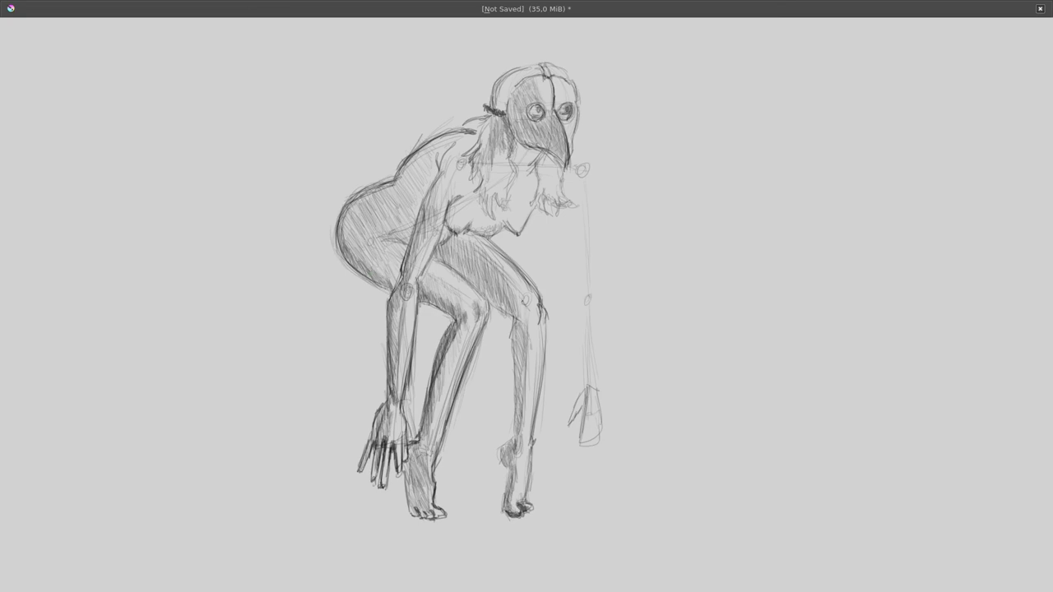
Hatch the back thigh, knee and shin, then start the far arm from the shoulder
mouse_move(527, 314)
left_mouse_down()
mouse_move(517, 291)
mouse_move(439, 255)
left_mouse_up()
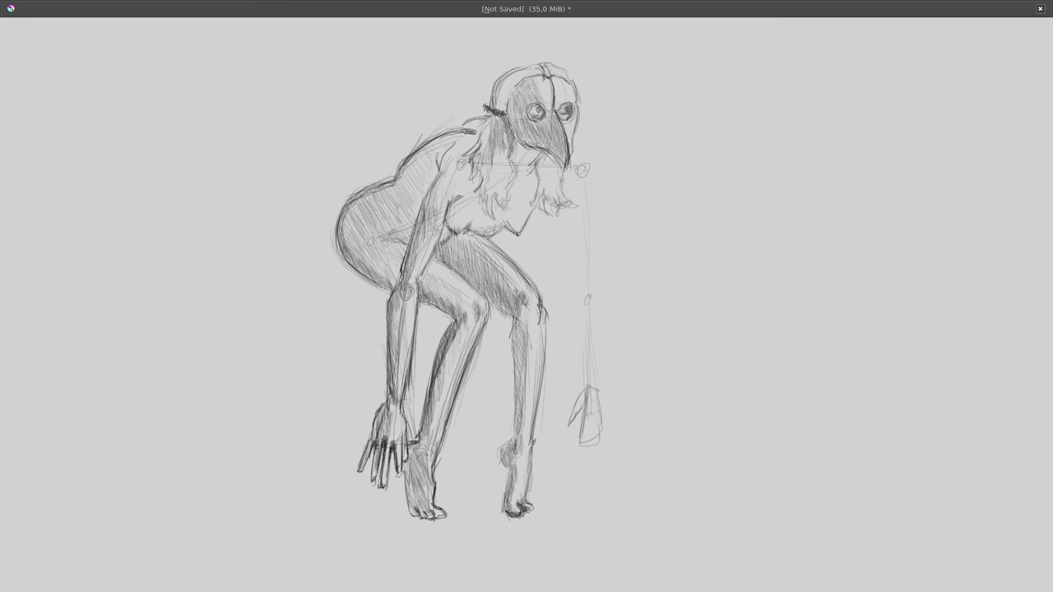
left_click_drag(513, 311, 505, 286)
left_click_drag(527, 331, 523, 304)
mouse_move(524, 353)
left_mouse_down()
mouse_move(526, 314)
mouse_move(516, 337)
left_mouse_up()
left_click_drag(517, 436, 516, 327)
left_click_drag(580, 161, 595, 293)
Sketch the far upper arm with several long downward pencil strokes
left_click_drag(565, 215, 577, 290)
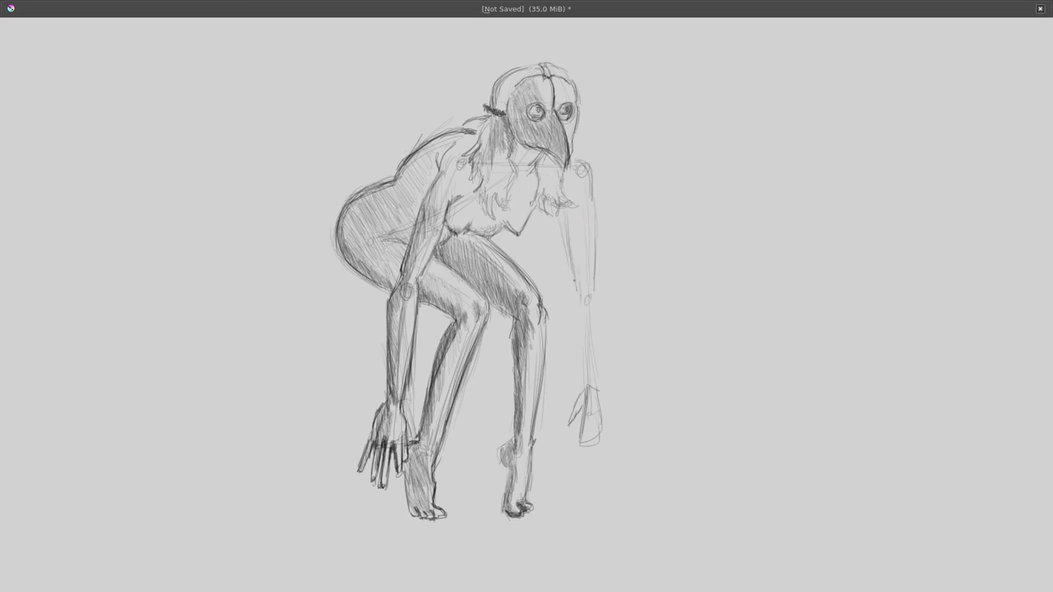
left_click_drag(583, 164, 591, 260)
left_click_drag(586, 216, 589, 293)
left_click_drag(566, 211, 572, 286)
left_click_drag(567, 248, 576, 287)
mouse_move(587, 263)
left_mouse_down()
mouse_move(595, 293)
mouse_move(584, 379)
left_mouse_up()
Draw the far forearm below the elbow, extending it down to the wrist
left_click_drag(566, 297, 578, 393)
left_click_drag(581, 331, 589, 380)
left_click_drag(597, 311, 604, 392)
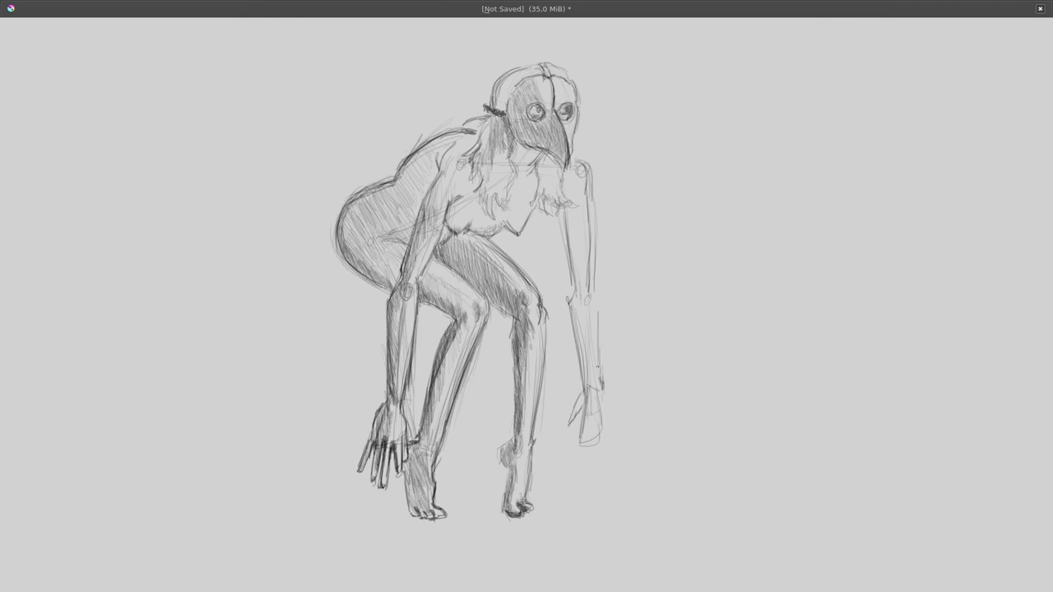
left_click_drag(592, 277, 598, 346)
left_click_drag(586, 217, 600, 352)
left_click_drag(599, 315, 602, 395)
left_click_drag(577, 303, 581, 370)
left_click_drag(561, 212, 584, 379)
mouse_move(595, 348)
left_mouse_down()
mouse_move(602, 434)
mouse_move(563, 437)
left_mouse_up()
Draw the clawed far hand with its outer fingers, then refine the wrist and thumb edge
left_click_drag(584, 383, 573, 411)
left_click_drag(582, 362, 581, 396)
mouse_move(579, 412)
left_mouse_down()
mouse_move(564, 438)
mouse_move(594, 466)
left_mouse_up()
left_click_drag(597, 429, 596, 463)
mouse_move(600, 426)
left_mouse_down()
mouse_move(601, 454)
mouse_move(612, 456)
left_mouse_up()
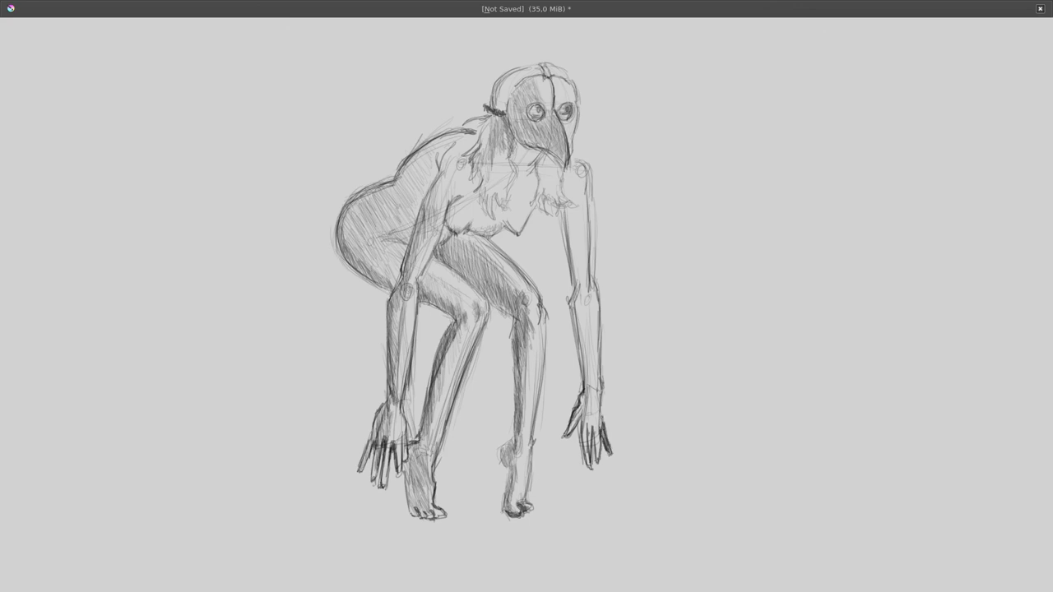
left_click_drag(602, 382, 600, 423)
left_click_drag(603, 357, 601, 393)
left_click_drag(581, 393, 567, 431)
Add and darken hair strands on the left of the neck beside the mask
mouse_move(504, 181)
left_mouse_down()
mouse_move(506, 205)
mouse_move(499, 203)
left_mouse_up()
left_click_drag(489, 179, 484, 209)
left_click_drag(509, 176, 500, 189)
mouse_move(506, 133)
left_mouse_down()
mouse_move(505, 181)
mouse_move(491, 182)
left_mouse_up()
left_click_drag(485, 155, 482, 177)
left_click_drag(486, 120, 477, 153)
left_click_drag(483, 147, 478, 177)
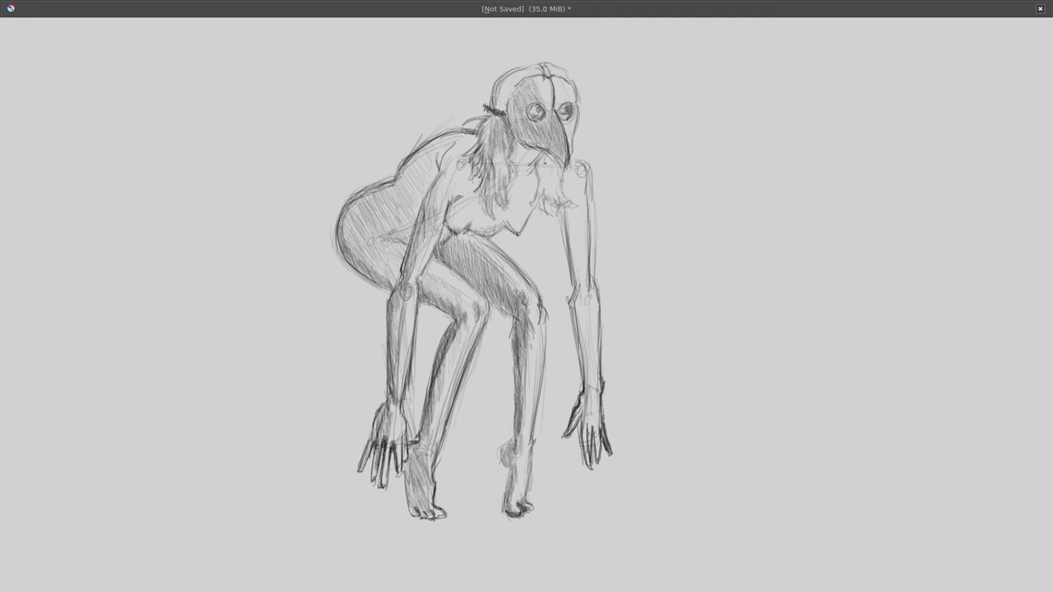
Add hair strands on the right of the neck and face, and darken the far upper arm edge
left_click_drag(544, 163, 549, 214)
left_click_drag(548, 194, 550, 221)
left_click_drag(555, 196, 559, 217)
left_click_drag(565, 168, 556, 209)
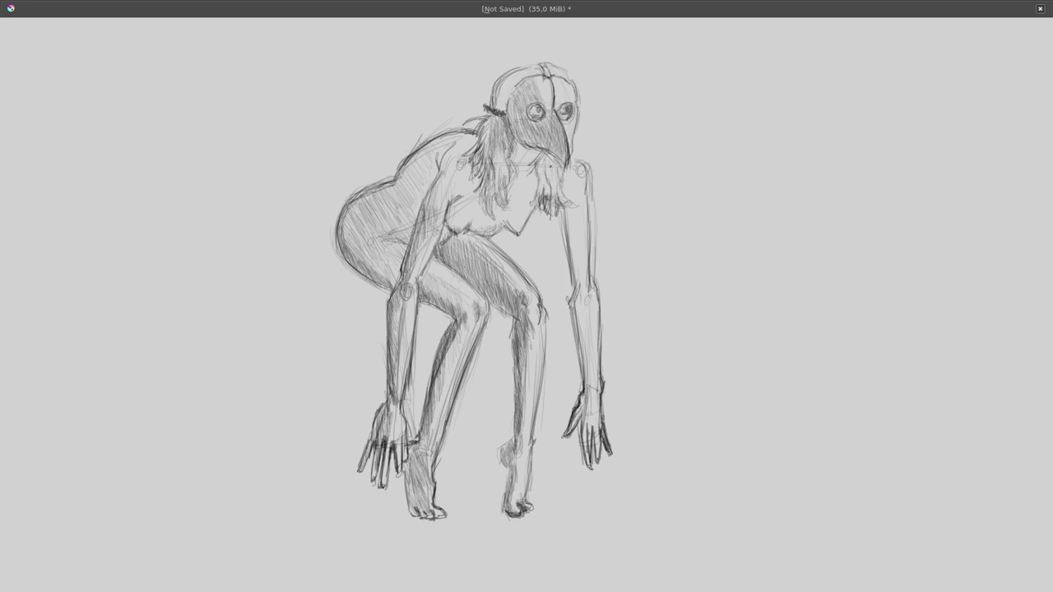
left_click_drag(563, 150, 550, 192)
left_click_drag(554, 176, 557, 199)
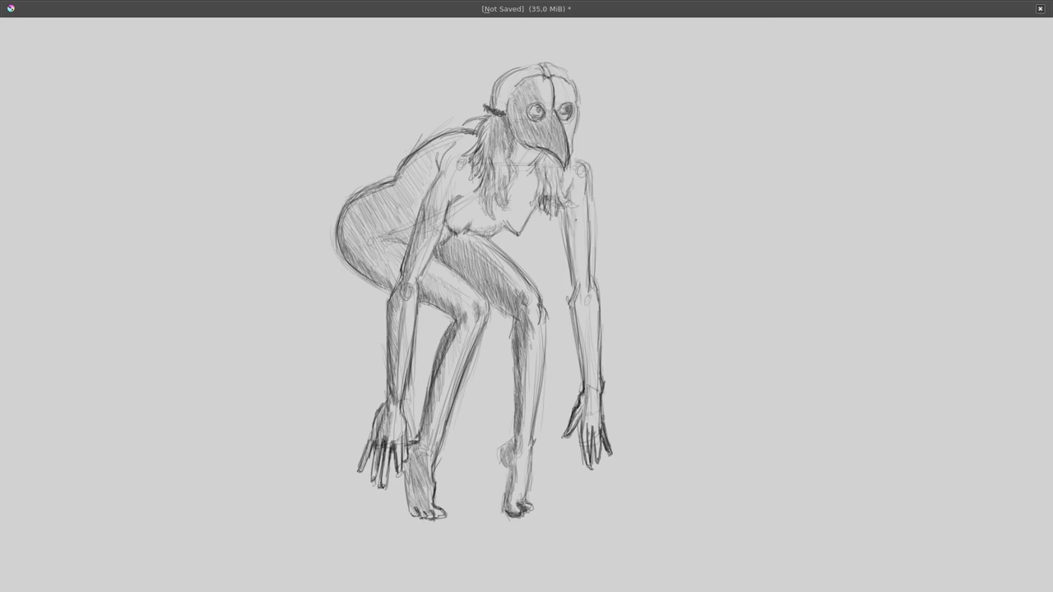
mouse_move(564, 204)
left_mouse_down()
mouse_move(581, 302)
mouse_move(566, 202)
left_mouse_up()
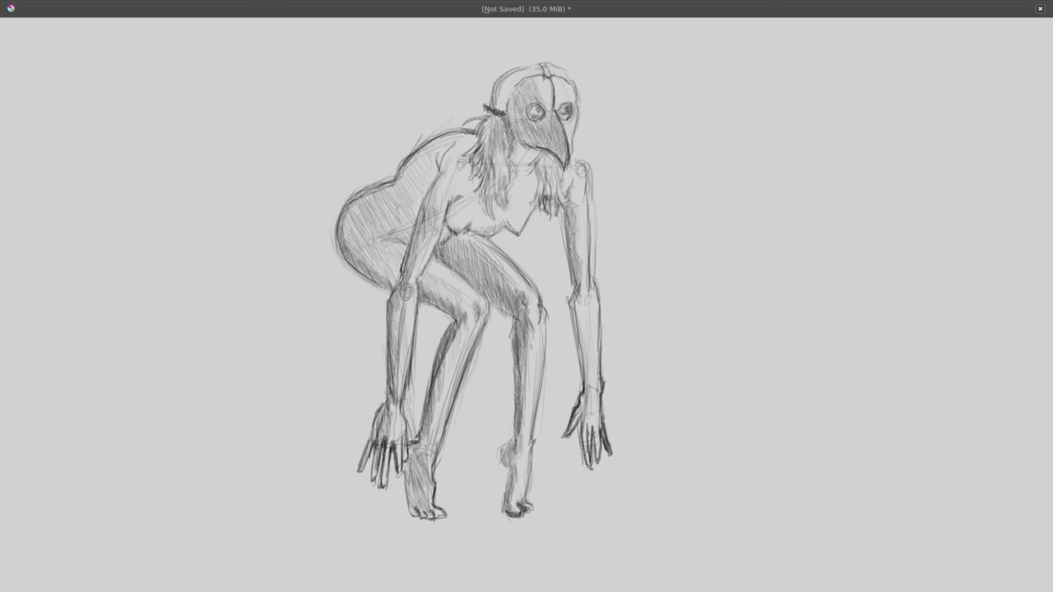
Darken the far forearm, wrist and hand, sharpening its fingers
mouse_move(585, 293)
left_mouse_down()
mouse_move(579, 338)
mouse_move(574, 317)
mouse_move(588, 400)
left_mouse_up()
left_click_drag(588, 338, 584, 392)
mouse_move(578, 295)
left_mouse_down()
mouse_move(585, 375)
mouse_move(564, 436)
left_mouse_up()
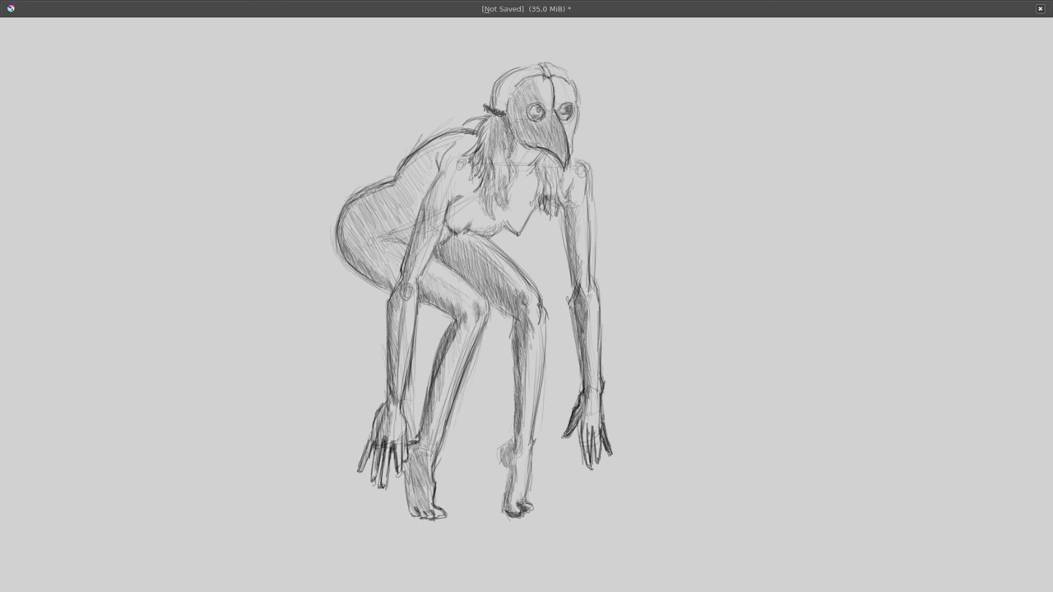
left_click_drag(589, 363, 585, 454)
left_click_drag(588, 408, 582, 441)
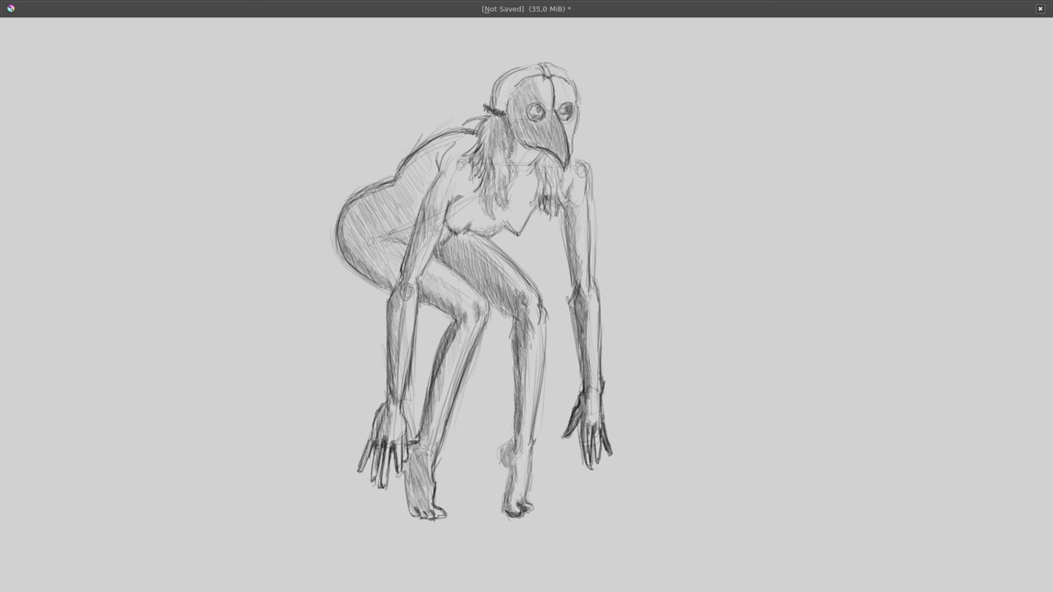
left_click_drag(589, 402, 598, 439)
Darken the near hand's fingers and wrist and the near forearm
left_click_drag(382, 408, 363, 466)
mouse_move(377, 426)
left_mouse_down()
mouse_move(374, 476)
mouse_move(380, 430)
left_mouse_up()
left_click_drag(400, 362, 385, 407)
left_click_drag(400, 332, 395, 369)
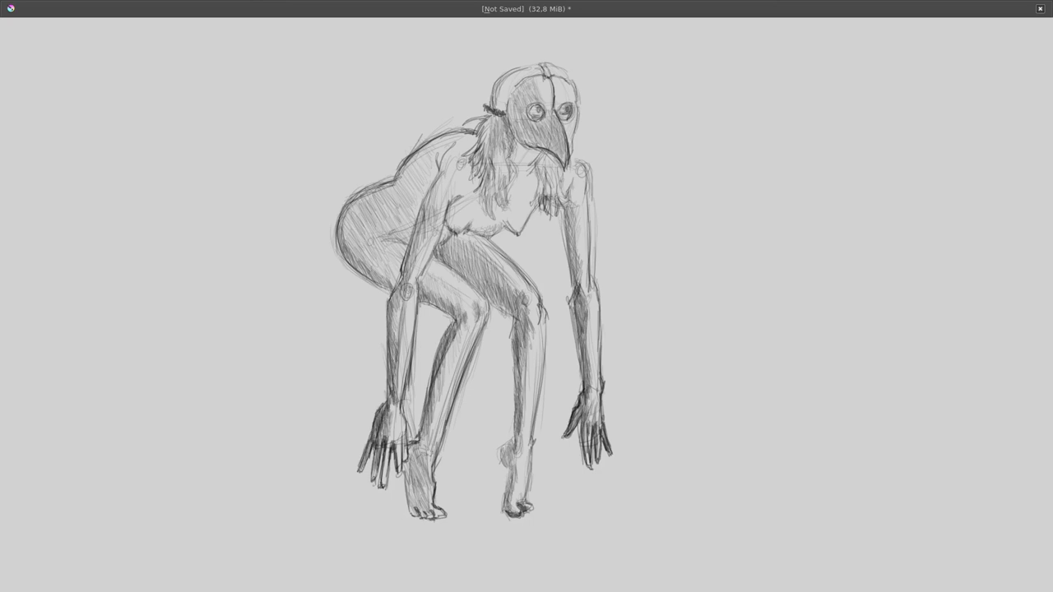
left_click_drag(399, 290, 390, 362)
mouse_move(404, 263)
left_mouse_down()
mouse_move(383, 408)
mouse_move(430, 225)
mouse_move(457, 163)
mouse_move(424, 214)
left_mouse_up()
Strengthen the upper arm and shoulder lines and touch up the neck
left_click_drag(427, 201, 438, 181)
mouse_move(435, 199)
left_mouse_down()
mouse_move(447, 168)
mouse_move(431, 188)
left_mouse_up()
left_click_drag(438, 182, 452, 147)
left_click_drag(431, 186, 436, 156)
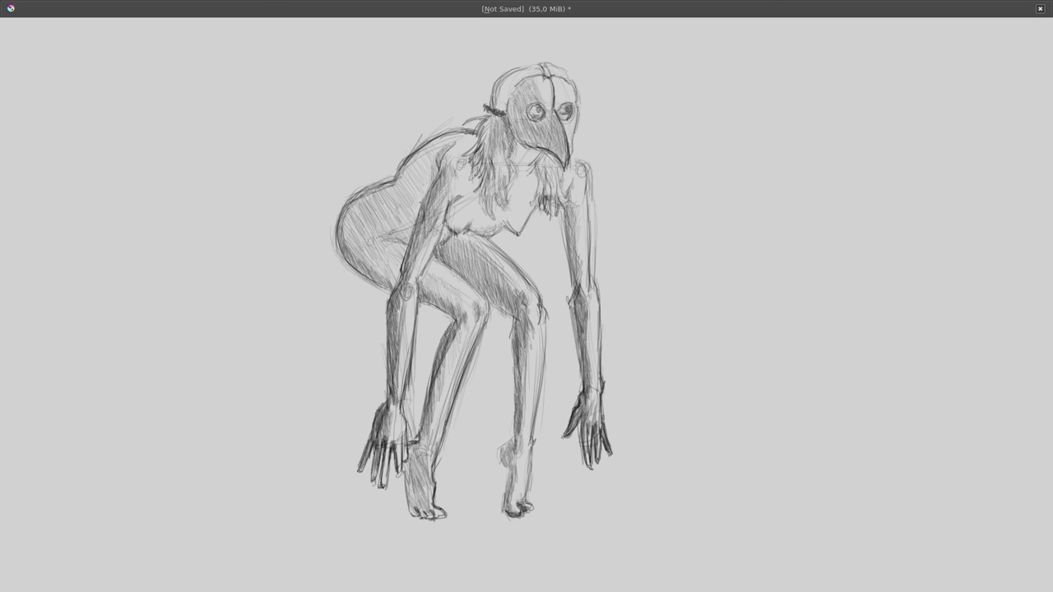
Hatch dark shading across the hip, buttock and upper leg
left_click_drag(393, 219, 409, 180)
left_click_drag(356, 229, 374, 194)
mouse_move(342, 275)
left_mouse_down()
mouse_move(358, 216)
mouse_move(375, 204)
left_mouse_up()
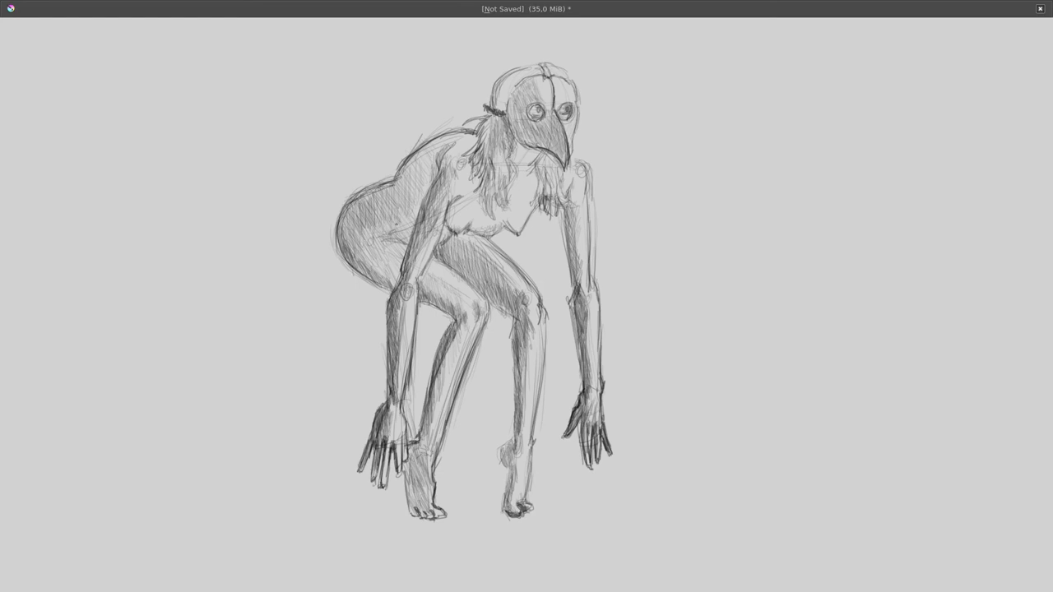
left_click_drag(411, 238, 429, 178)
mouse_move(365, 262)
left_mouse_down()
mouse_move(380, 213)
mouse_move(367, 237)
left_mouse_up()
mouse_move(372, 278)
left_mouse_down()
mouse_move(380, 246)
mouse_move(403, 230)
left_mouse_up()
Add short hatching at the hip crease and inner thigh, then lighten small chest areas
left_click_drag(436, 263, 454, 235)
left_click_drag(386, 238, 400, 228)
left_click_drag(377, 236, 405, 220)
mouse_move(377, 229)
left_mouse_down()
mouse_move(403, 225)
mouse_move(386, 225)
left_mouse_up()
left_click_drag(377, 233, 388, 223)
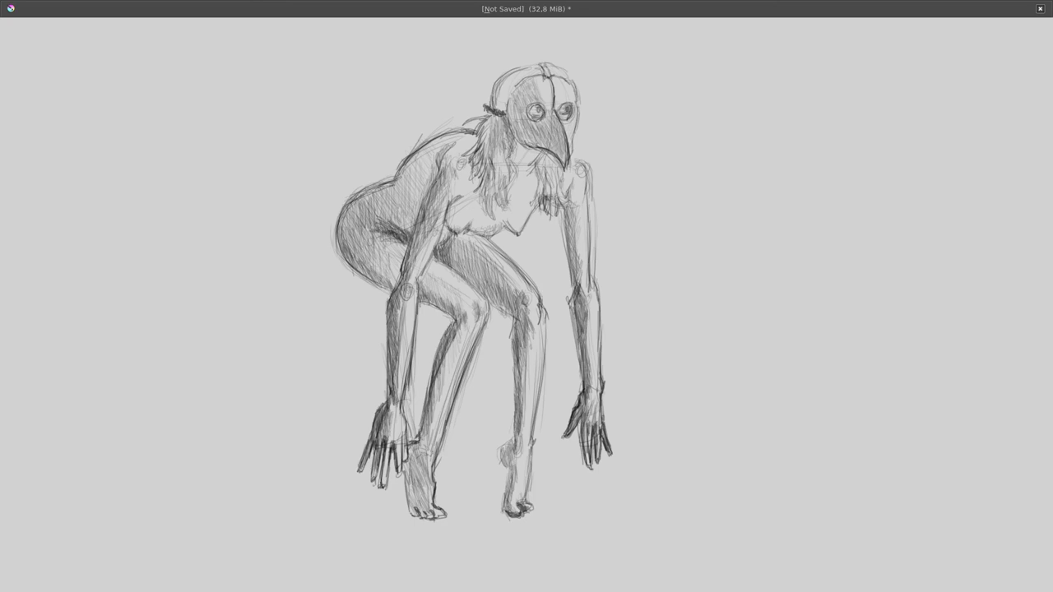
left_click_drag(436, 176, 416, 237)
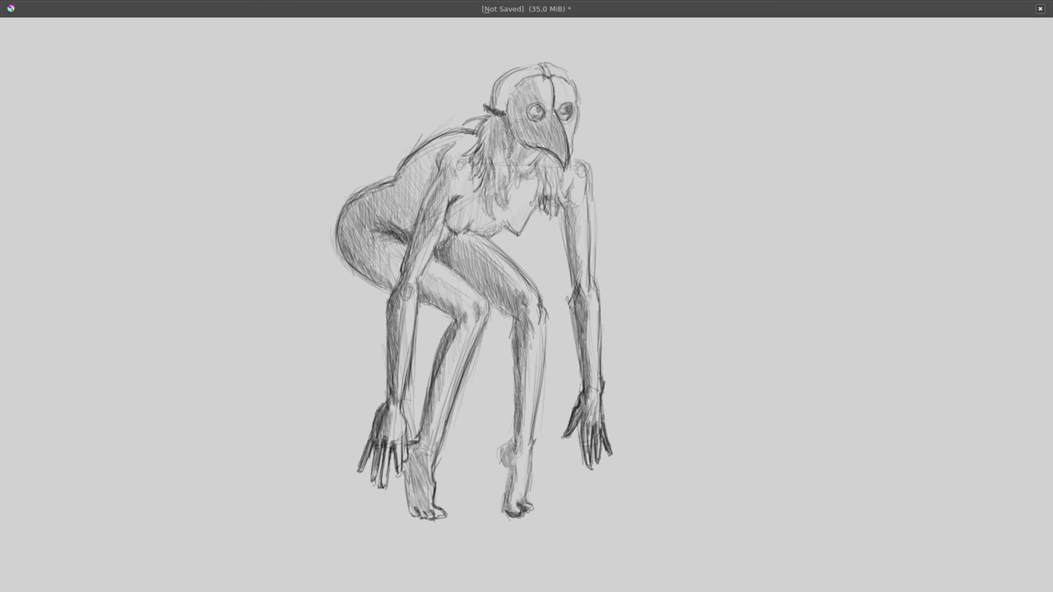
Add a short stroke on the shoulder and chest, then draw a circled signature monogram beside the feet
left_click_drag(467, 174, 449, 197)
mouse_move(688, 489)
left_mouse_down()
mouse_move(672, 507)
mouse_move(697, 485)
mouse_move(701, 502)
left_mouse_up()
left_click_drag(699, 474, 684, 519)
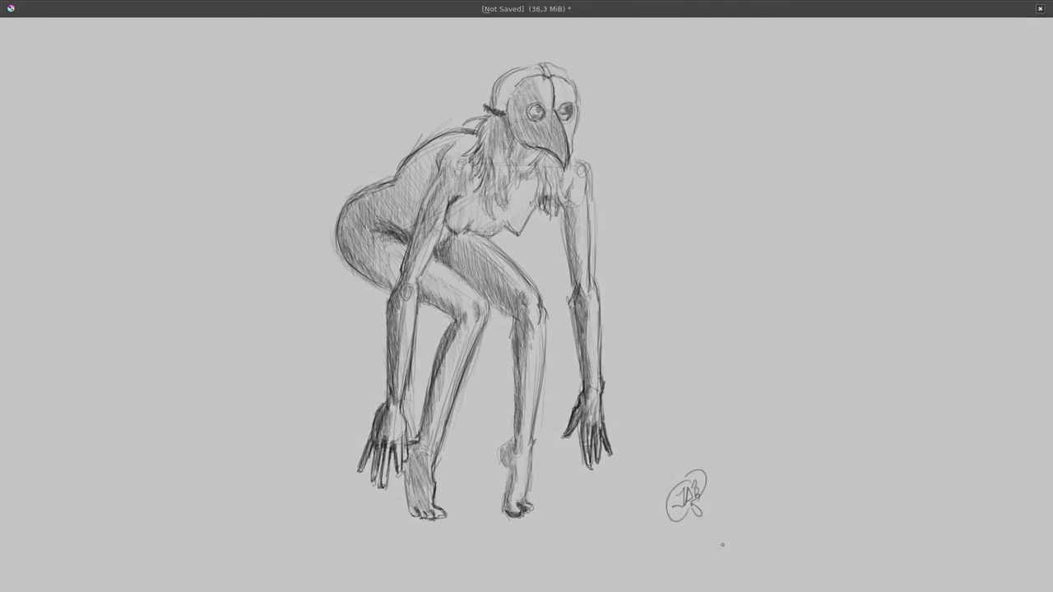